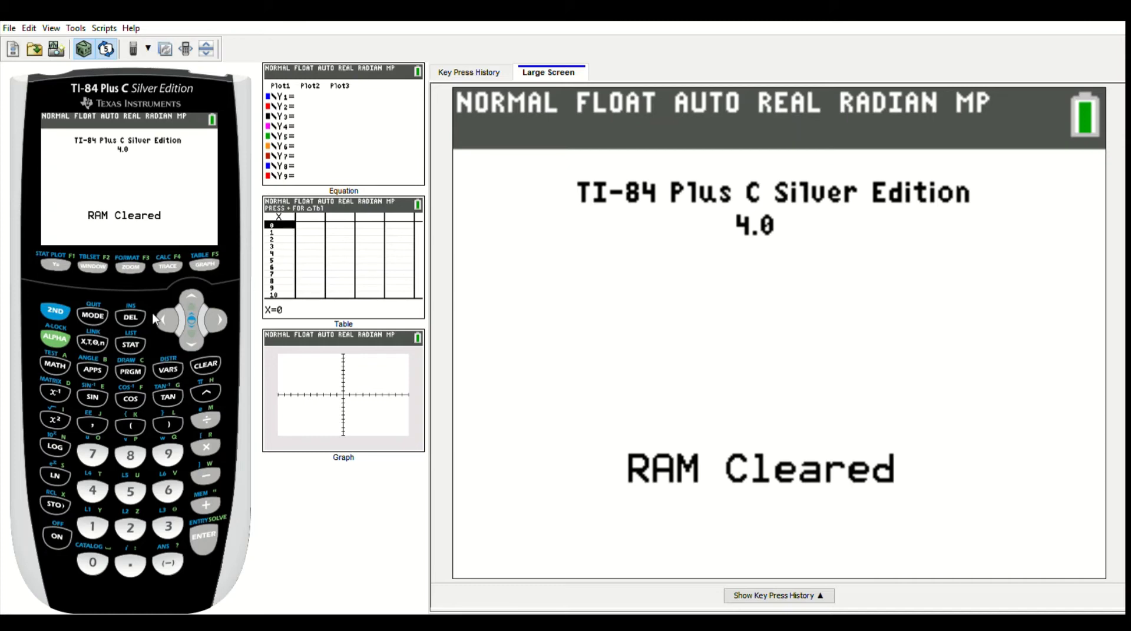
Step: Open the list editor (STAT > EDIT > 1:Edit) after briefly browsing the CALC category
left_click(130, 346)
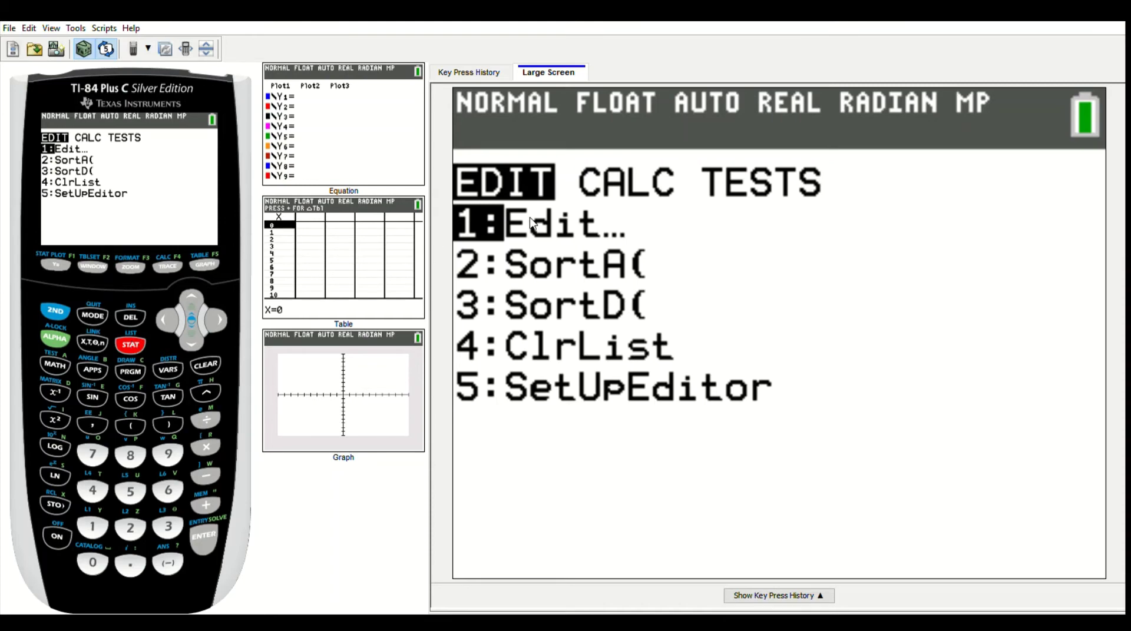
key("Right")
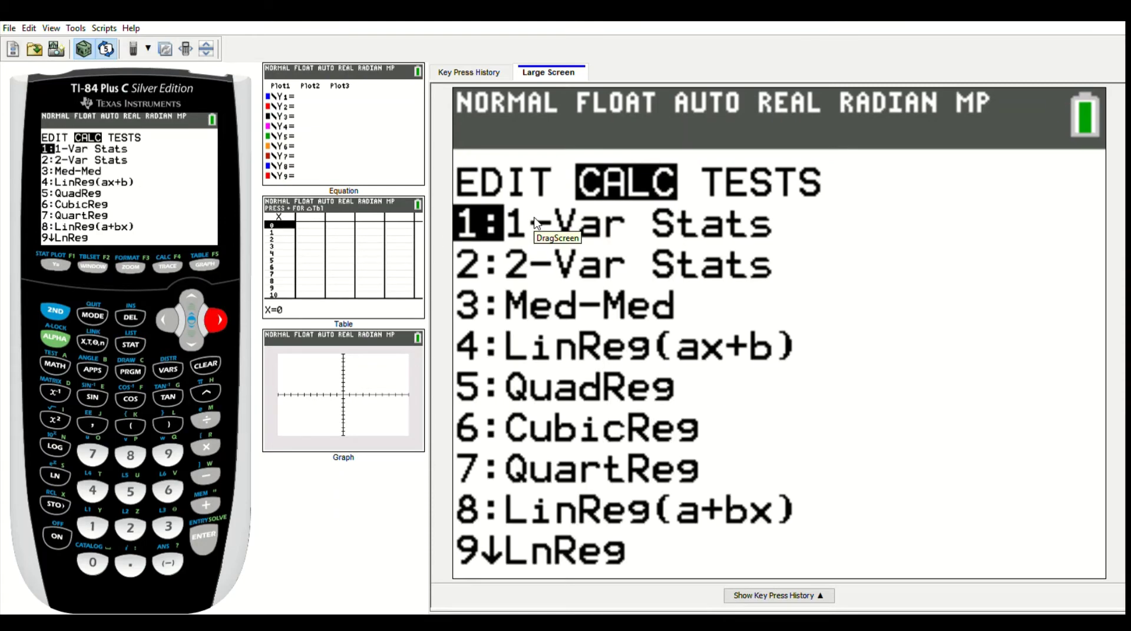
key("Right")
key("Left")
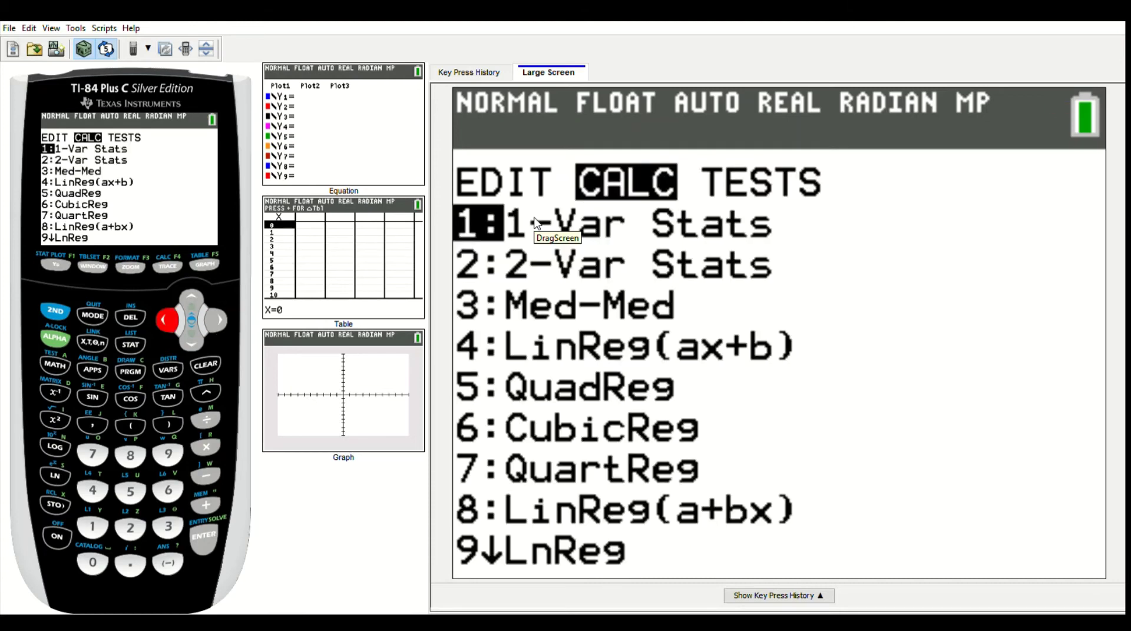
key("Left")
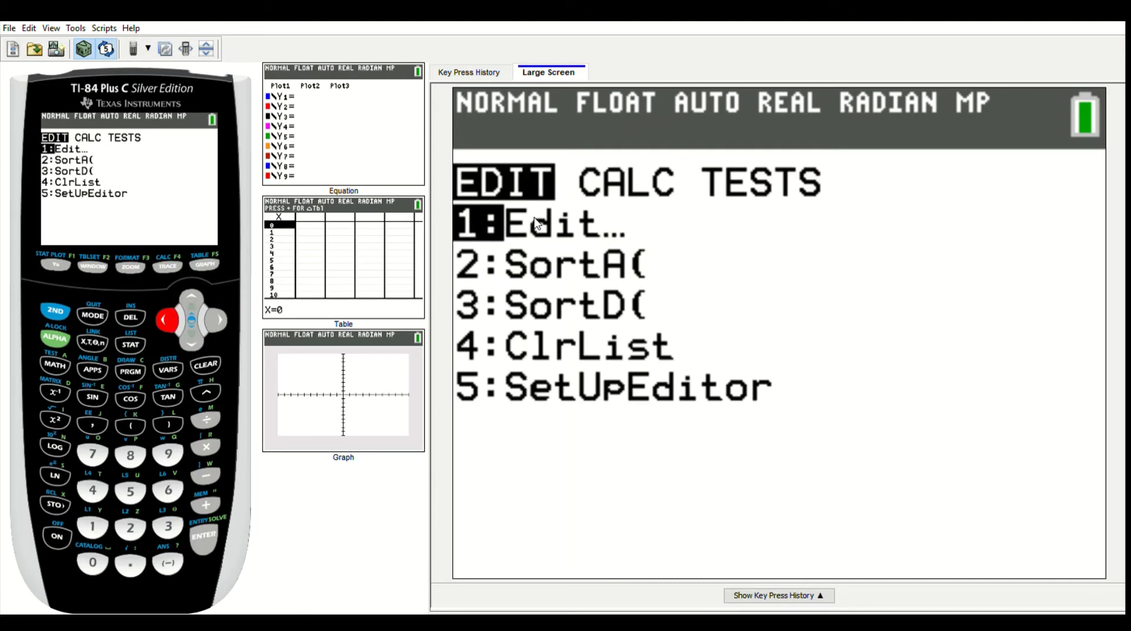
key("Return")
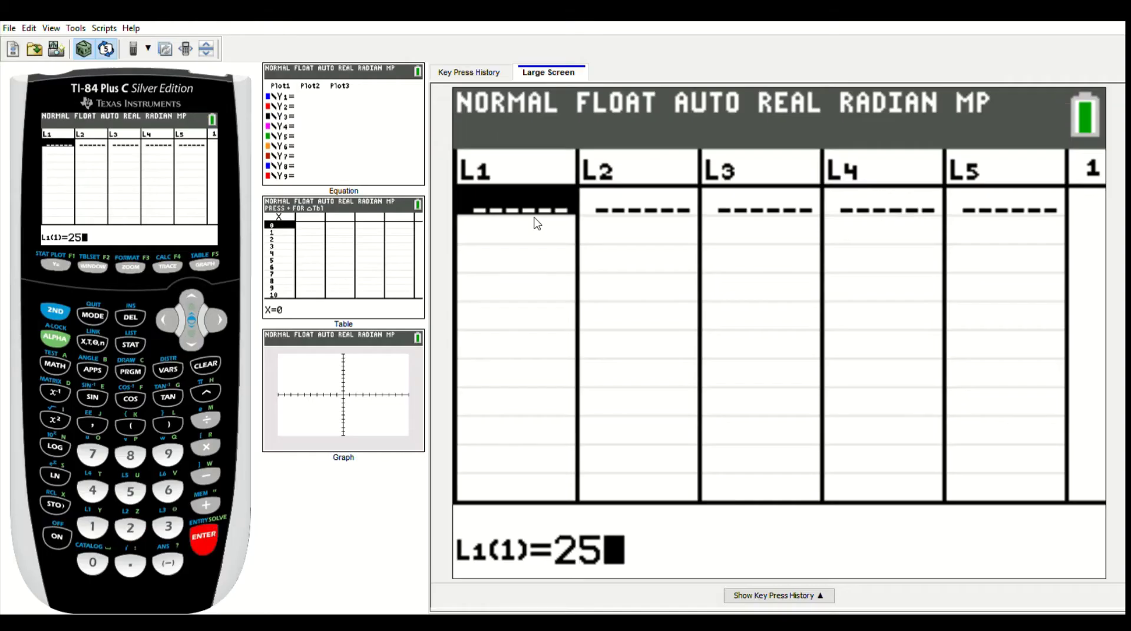
Step: Enter the advertising expenses 25, 75, 110, 80, 30, 68, 72, 150, 120, 60, 45, 55 into L1
key("Return")
type("75")
key("Return")
type("110")
key("Return")
type("80")
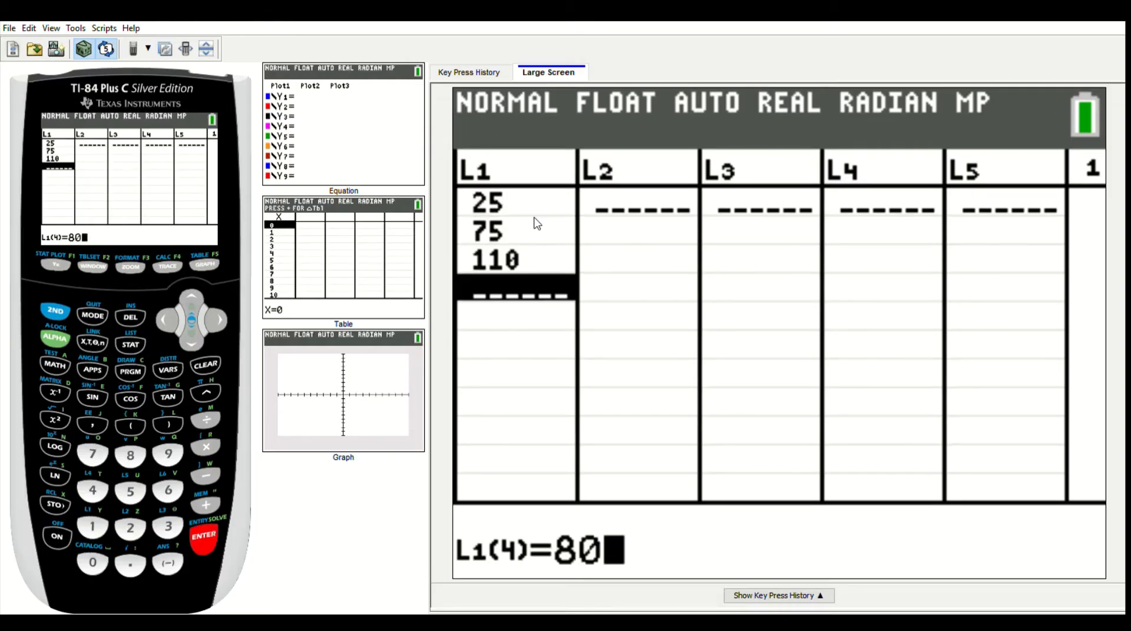
key("Return")
type("30")
key("Return")
type("68")
key("Return")
type("72")
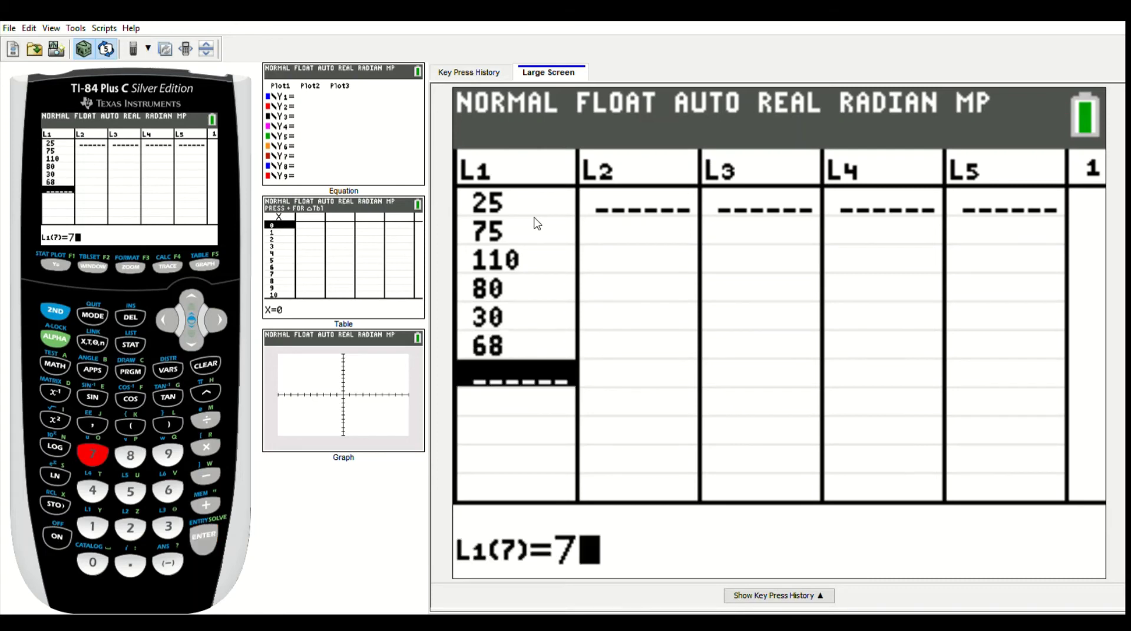
key("Return")
type("150")
key("Return")
type("120")
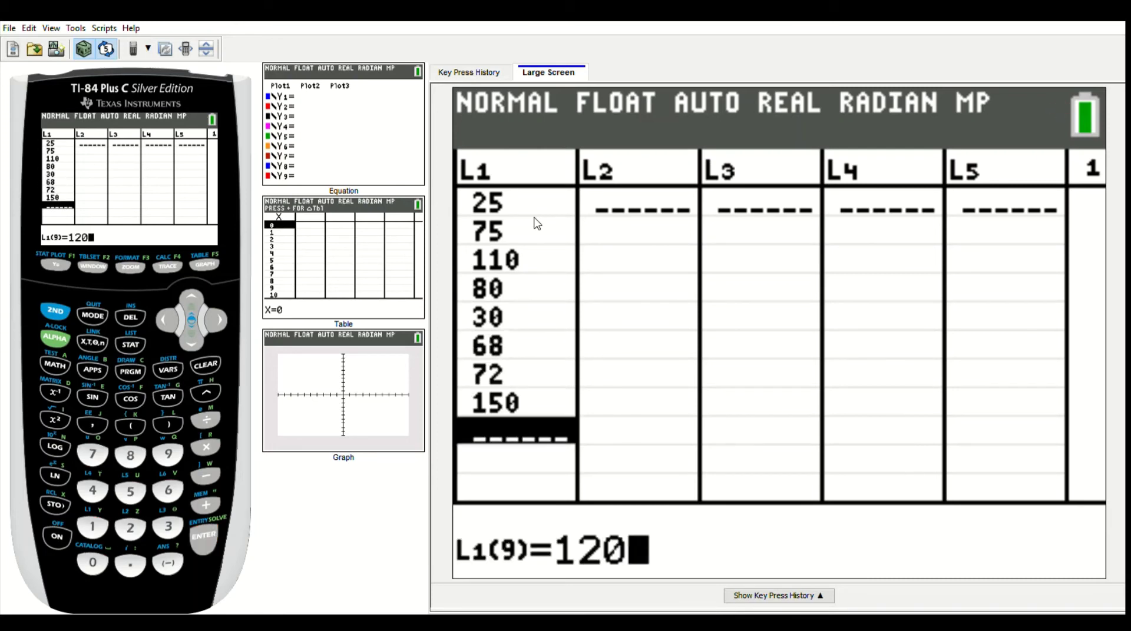
key("Return")
type("60")
key("Return")
type("45")
key("Return")
type("55")
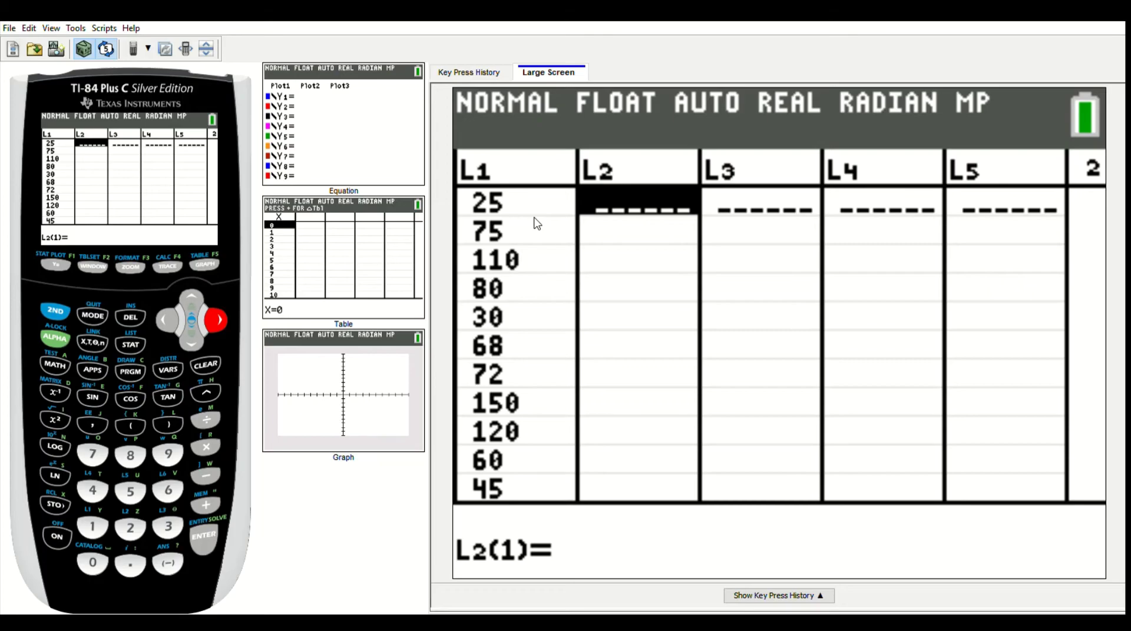
Step: Enter sales 1511, 3002, 3892, 3395, 1927, 3021, 3406, 4562, 4327, 2800, 2125, 2347 into L2
type("1511")
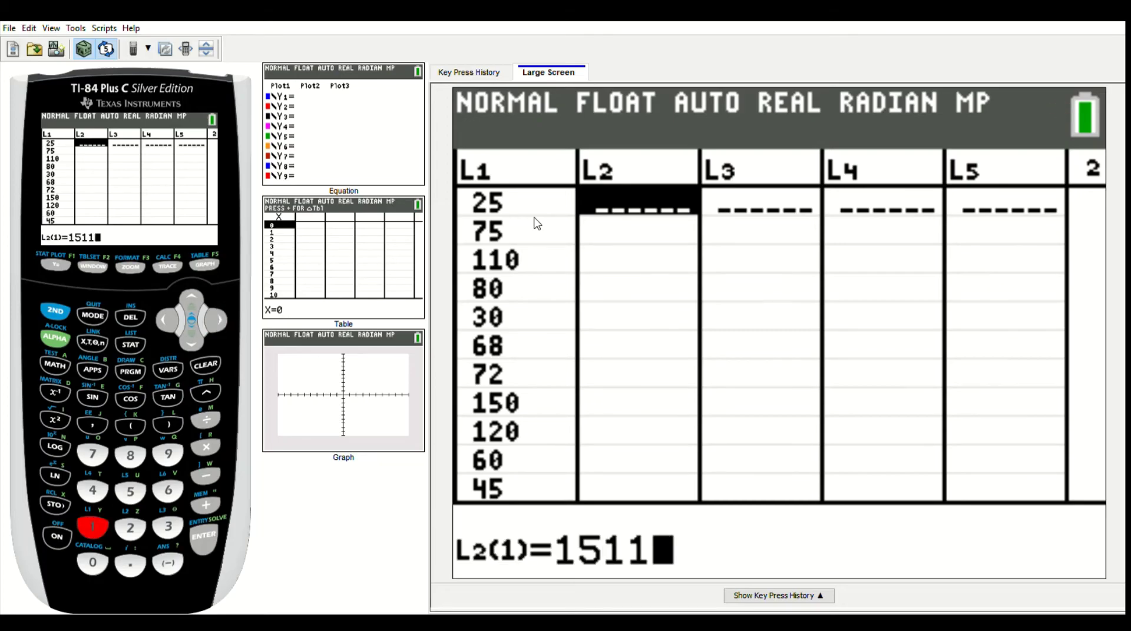
key("Return")
type("3002")
key("Return")
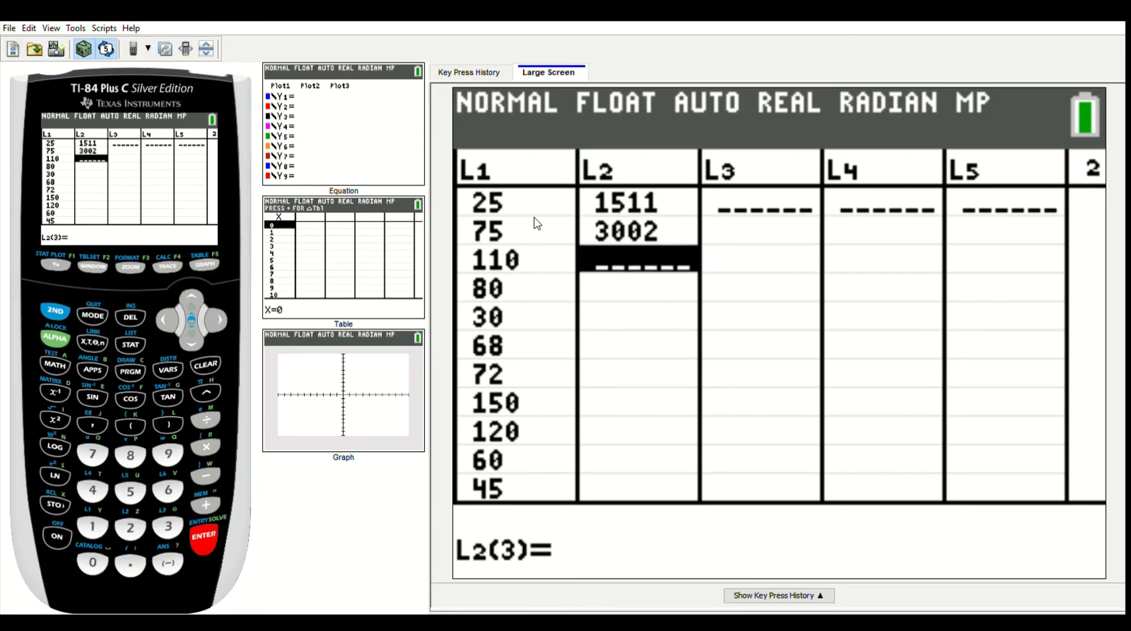
type("3892")
key("Return")
type("3395")
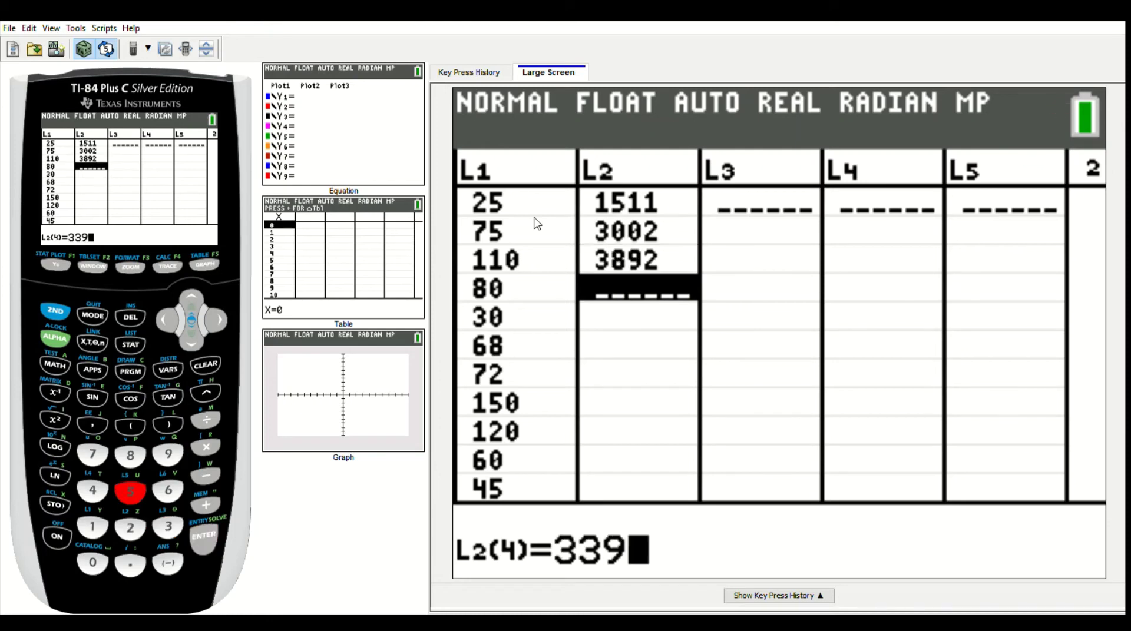
key("Return")
type("1927")
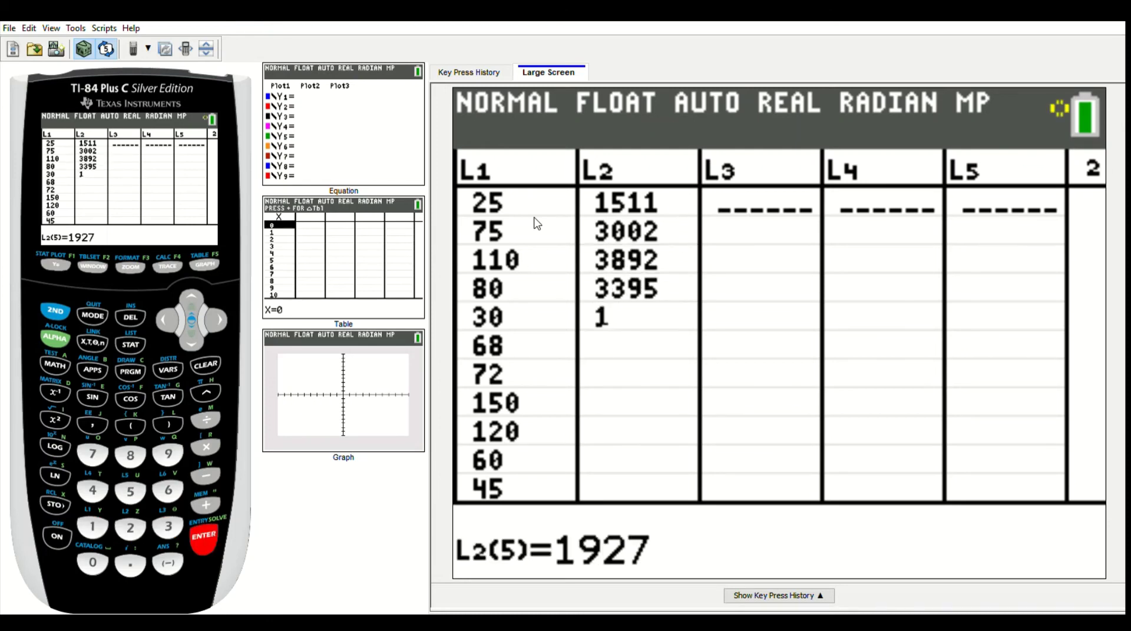
key("Return")
type("3021")
key("Return")
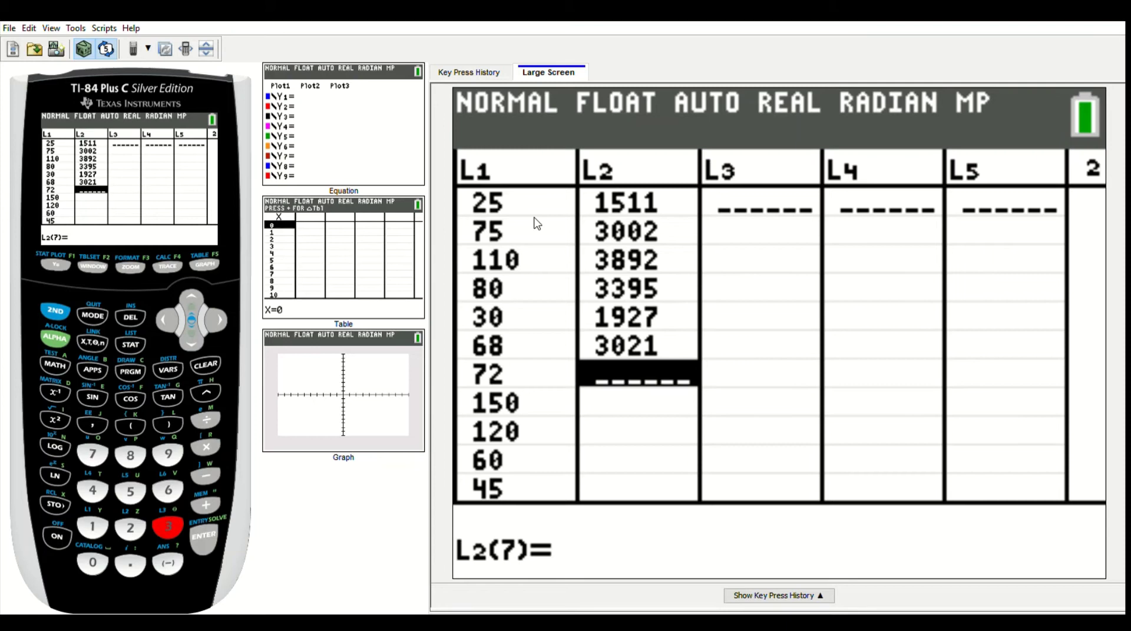
type("3406")
key("Return")
type("4562")
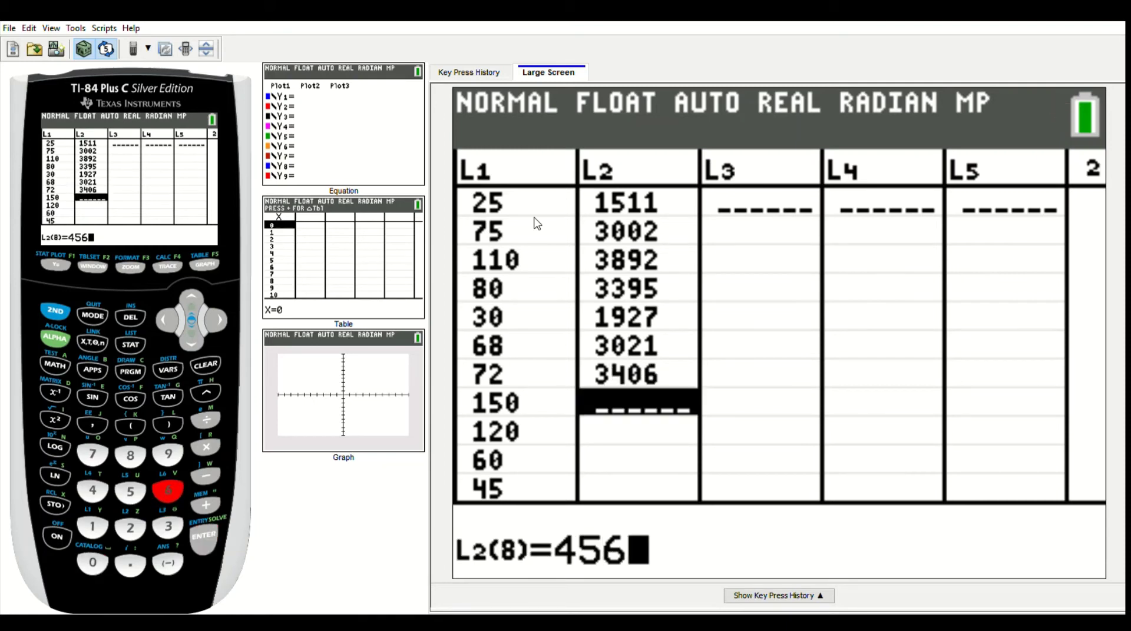
key("Return")
type("4327")
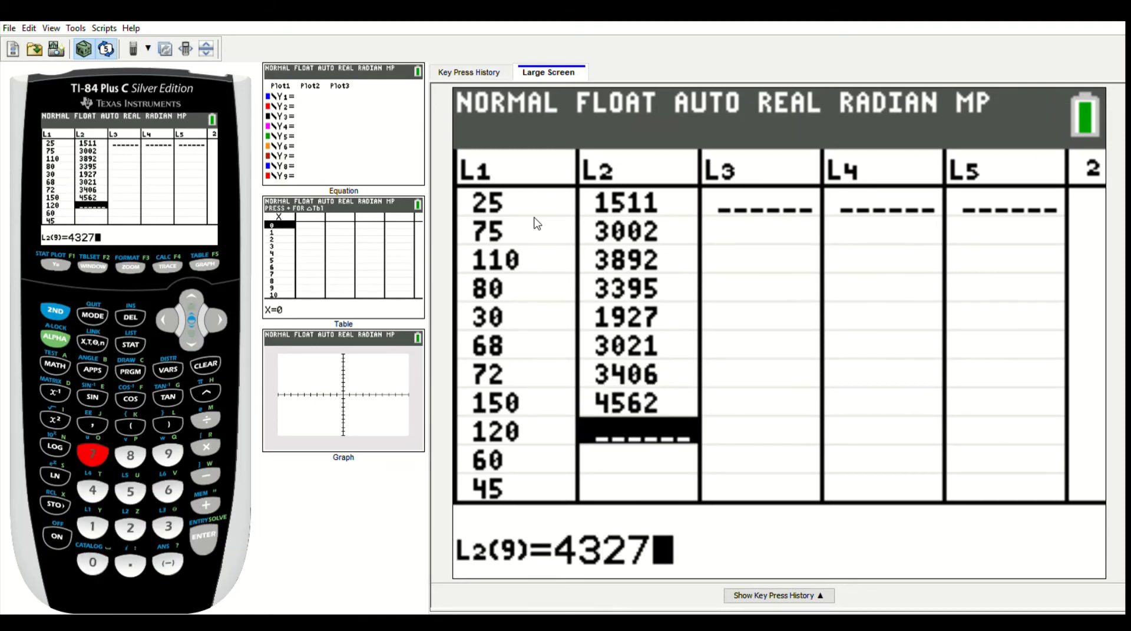
key("Return")
type("2800")
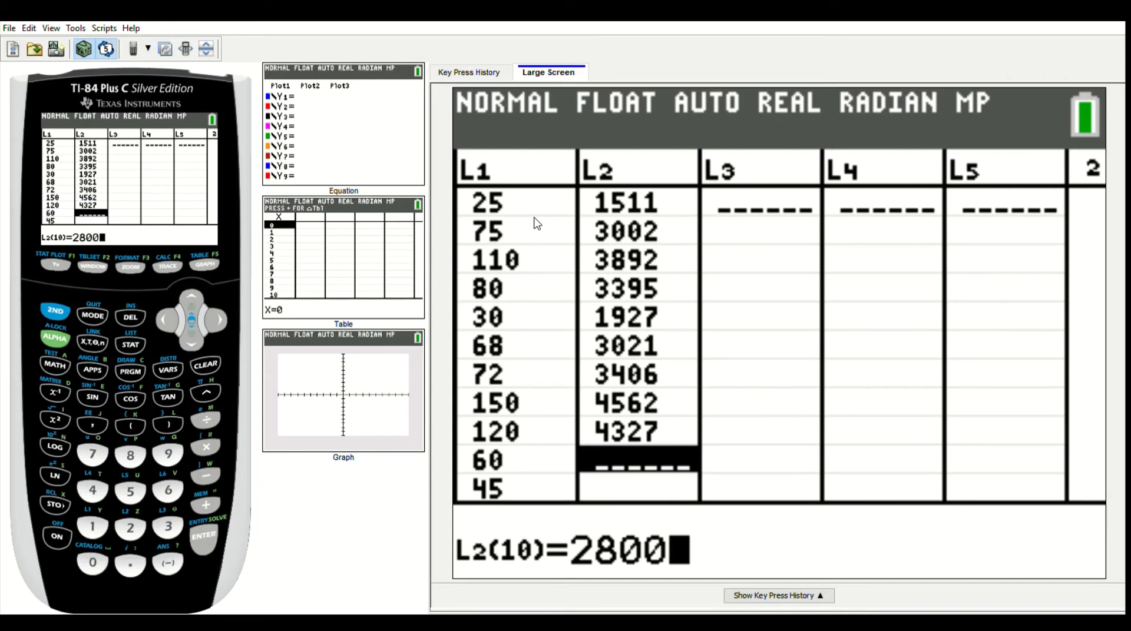
key("Return")
type("2125")
key("Return")
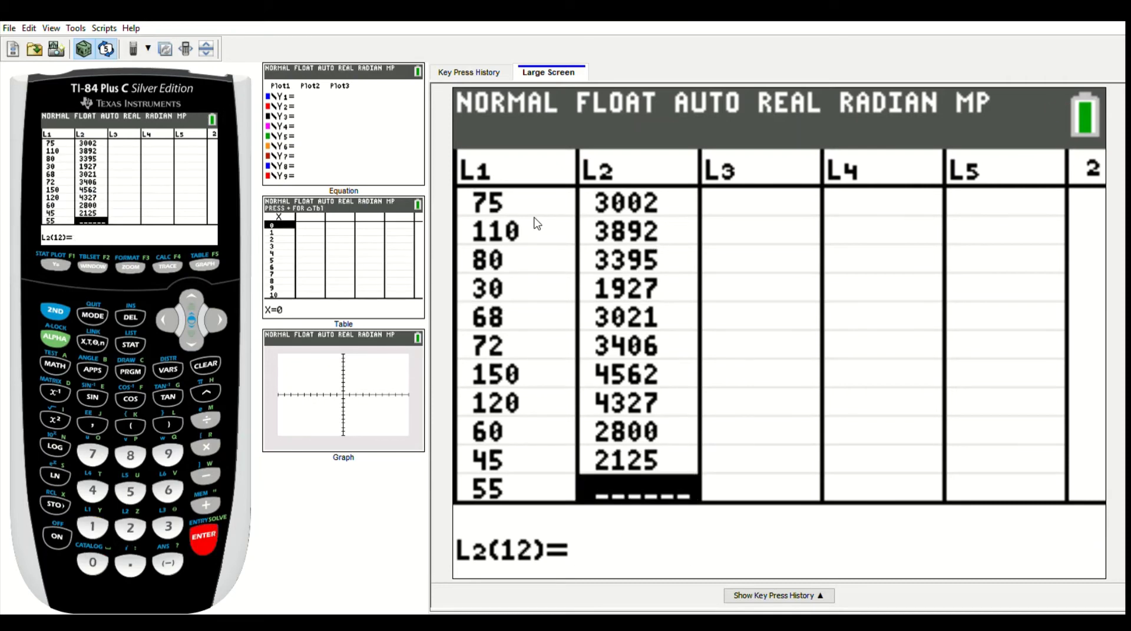
type("2347")
key("Return")
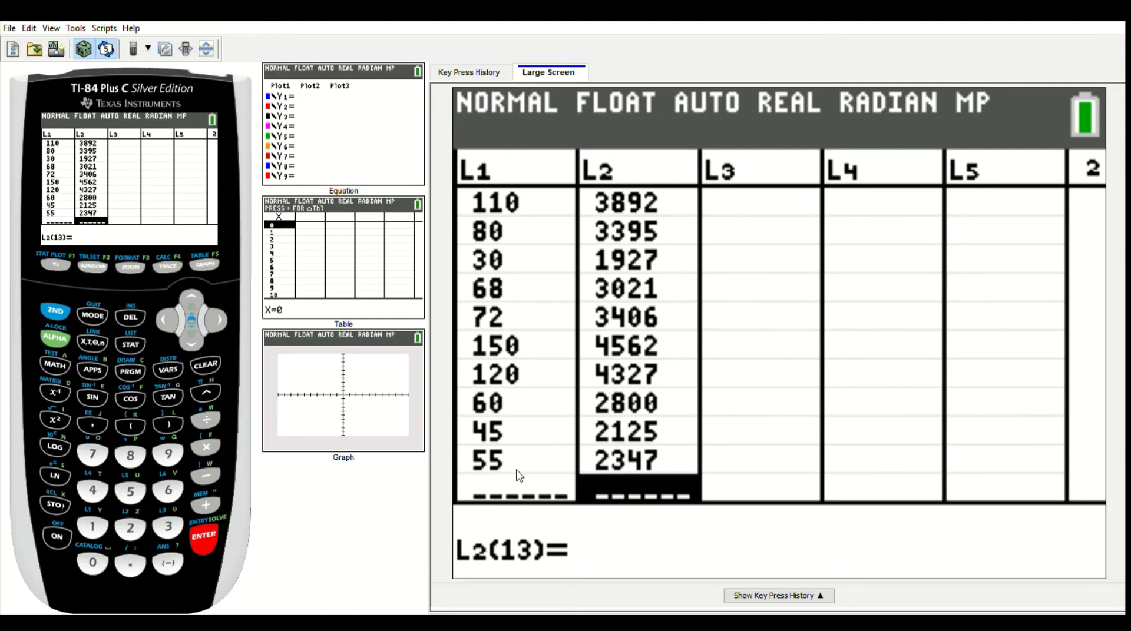
key("Left")
key("Up")
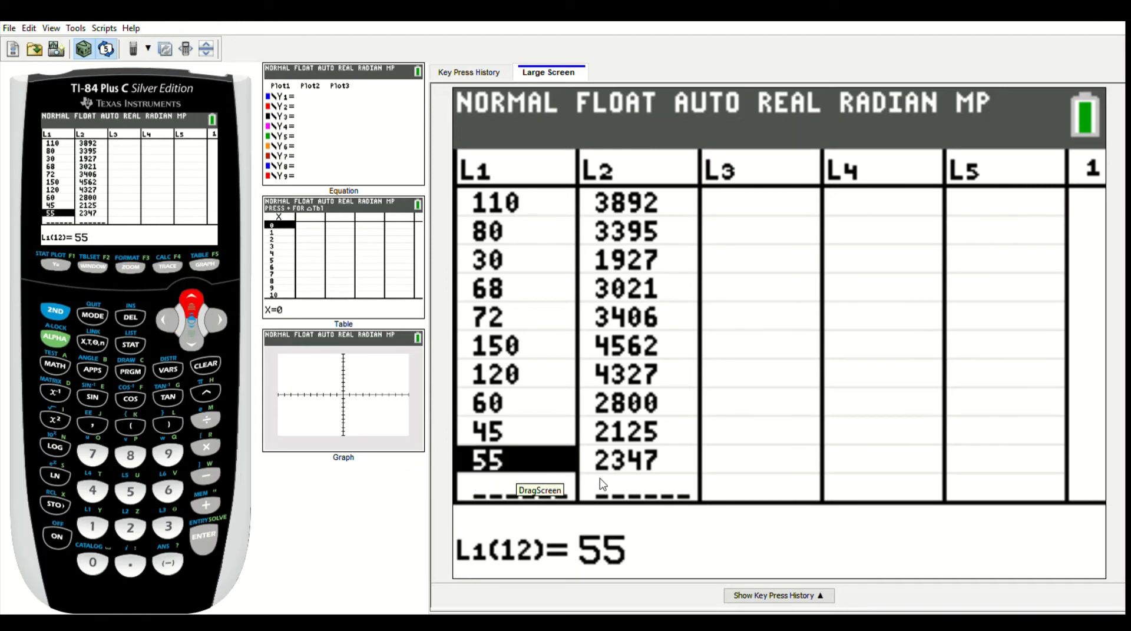
key("Right")
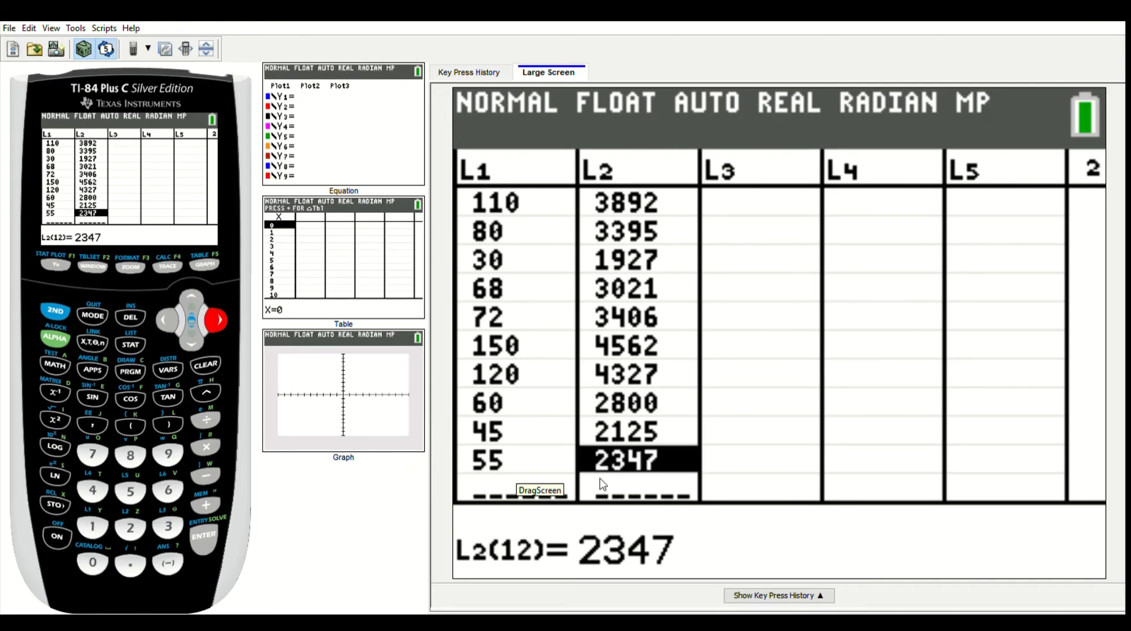
key("Down")
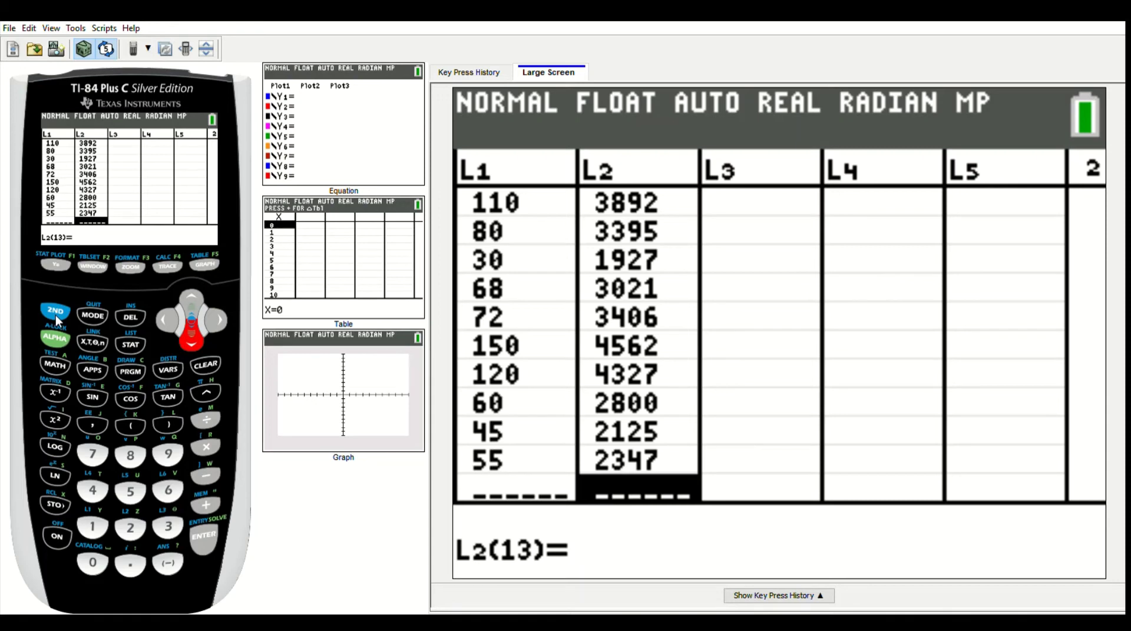
Step: Choose STAT > CALC > 4:LinReg(ax+b), keep Xlist L1 and Ylist L2, and select Calculate
left_click(137, 348)
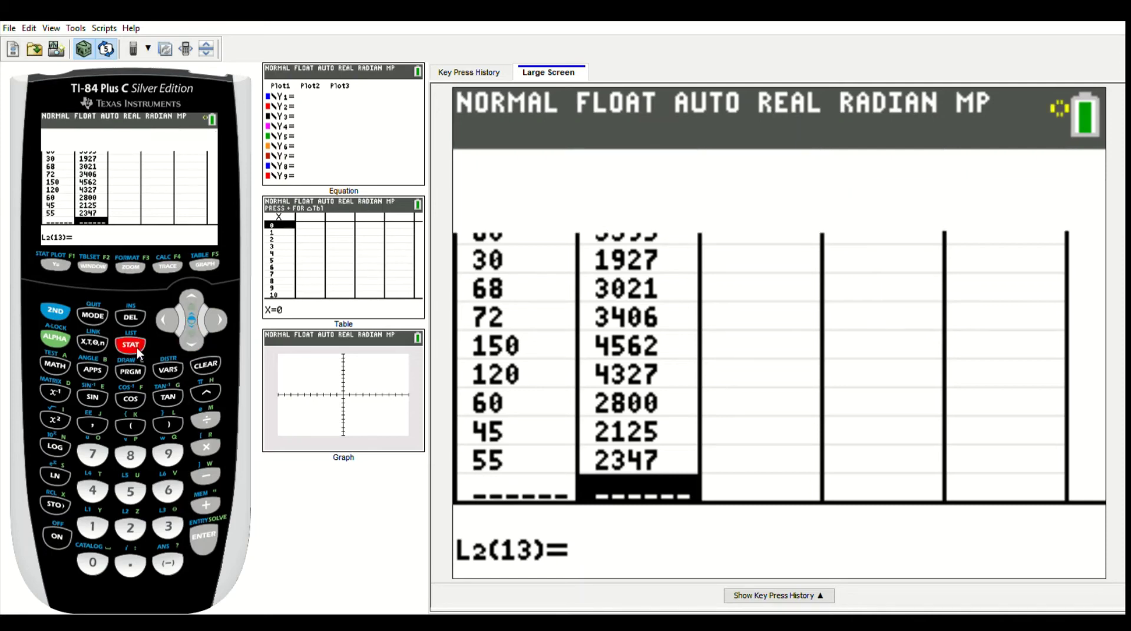
left_click(219, 325)
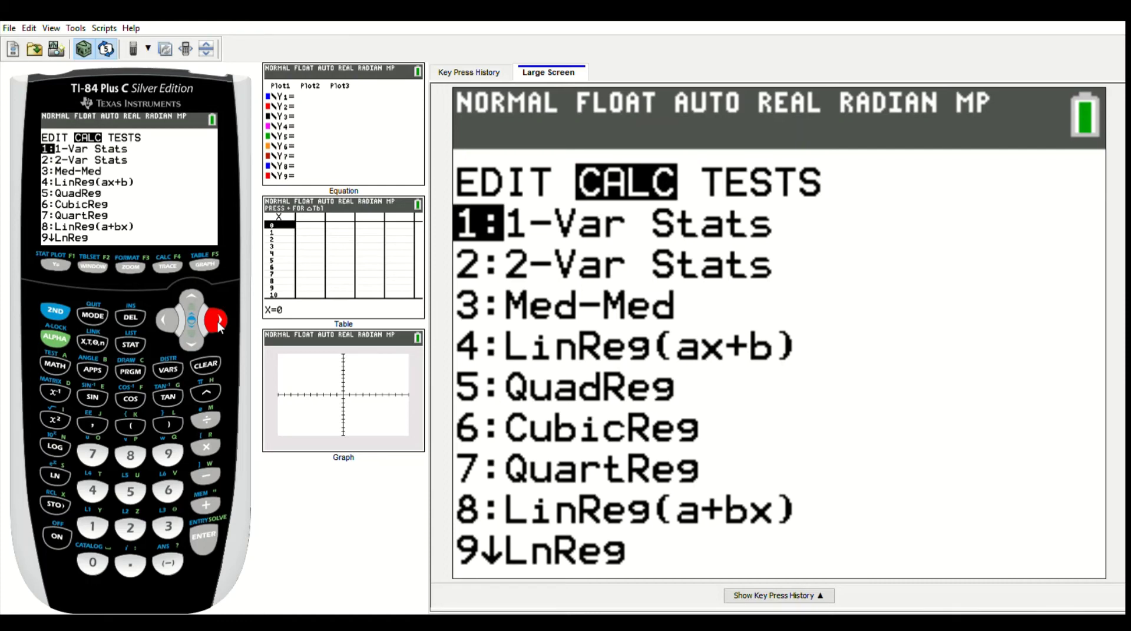
left_click(198, 345)
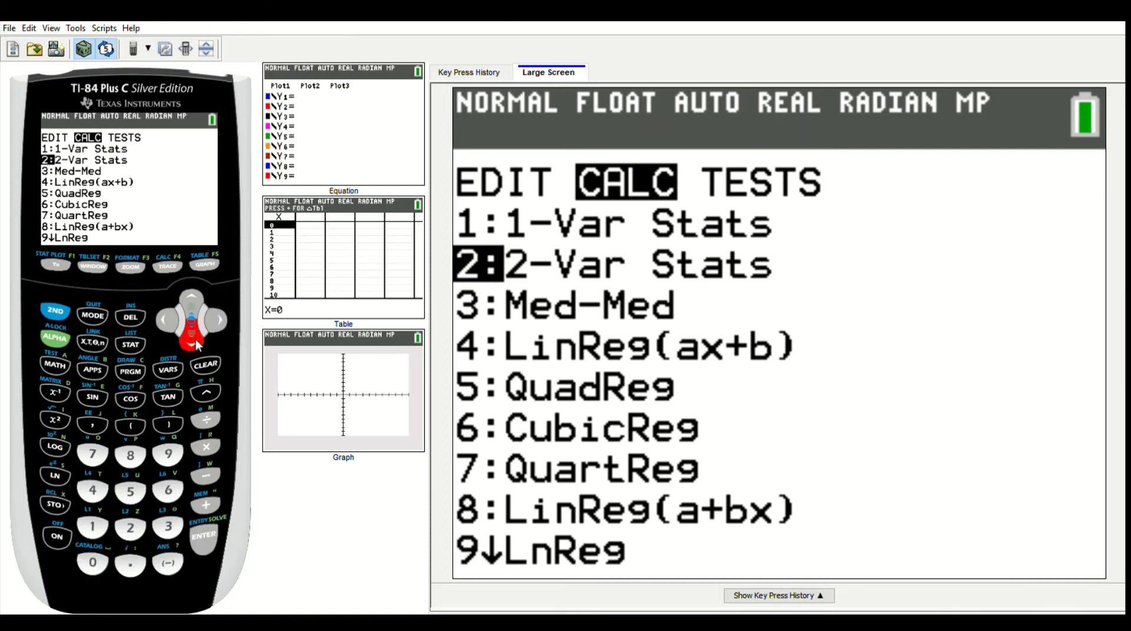
left_click(197, 344)
left_click(197, 345)
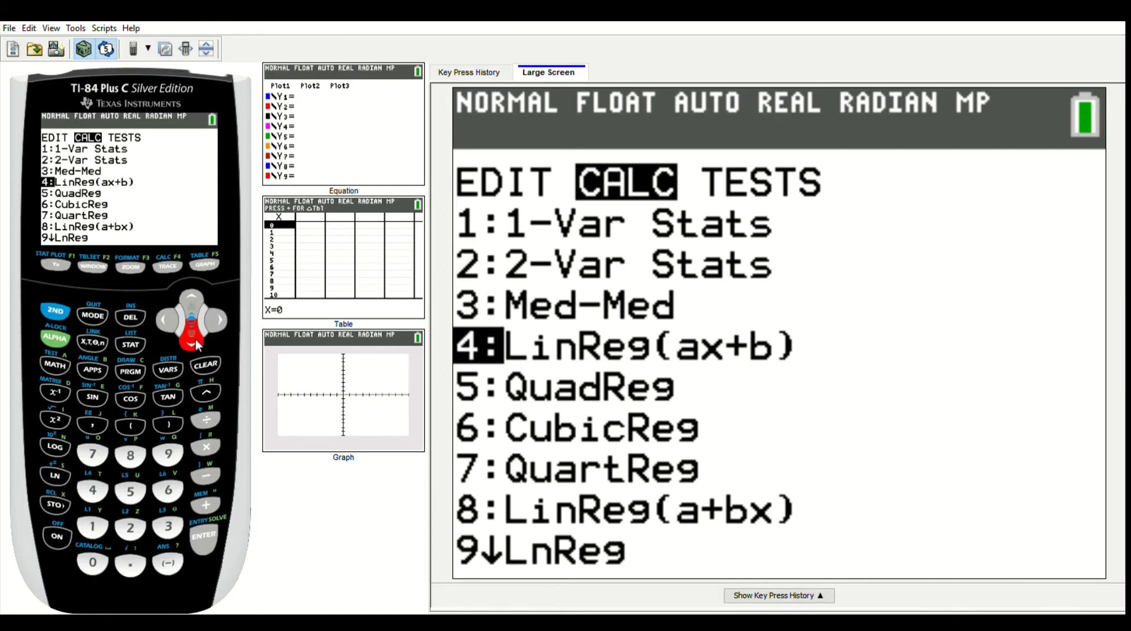
left_click(211, 537)
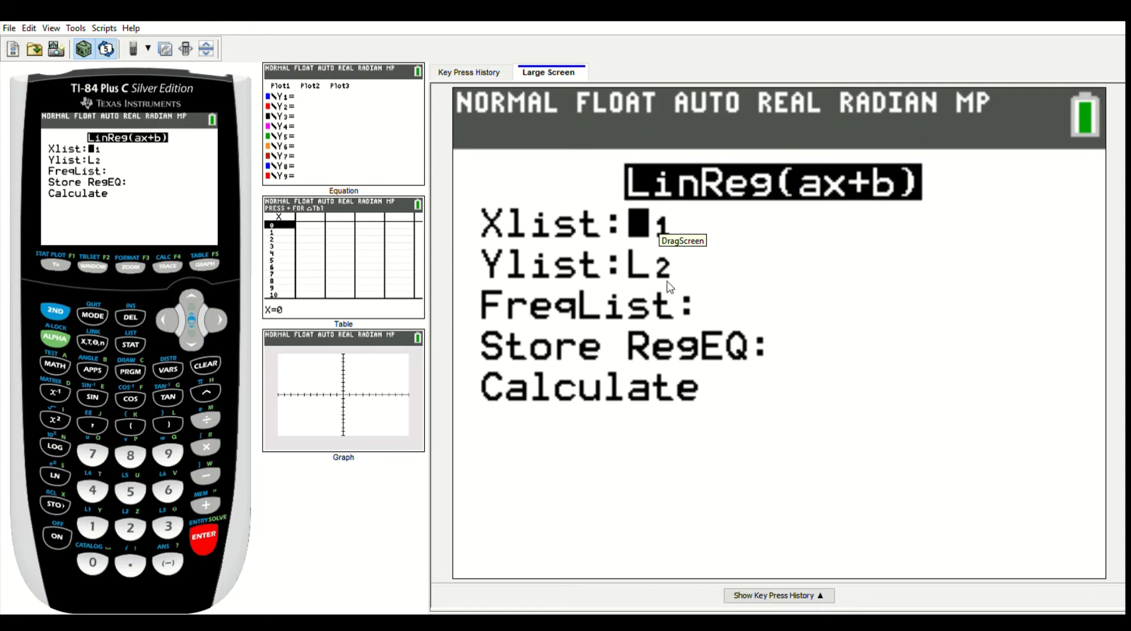
key("Down")
key("Down")
key("Down")
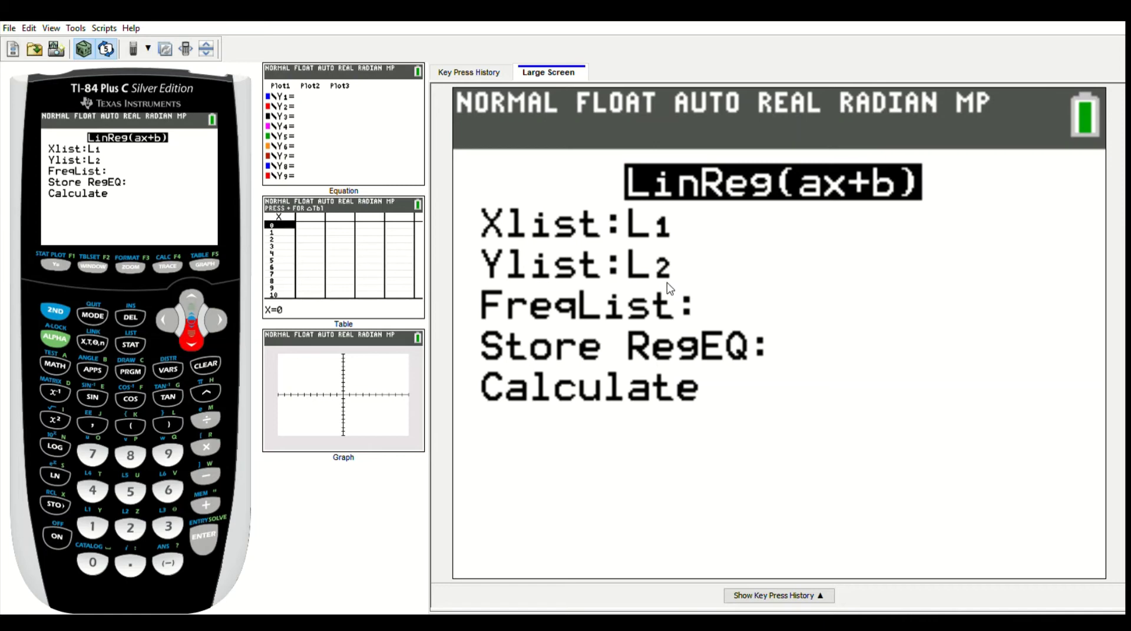
key("Down")
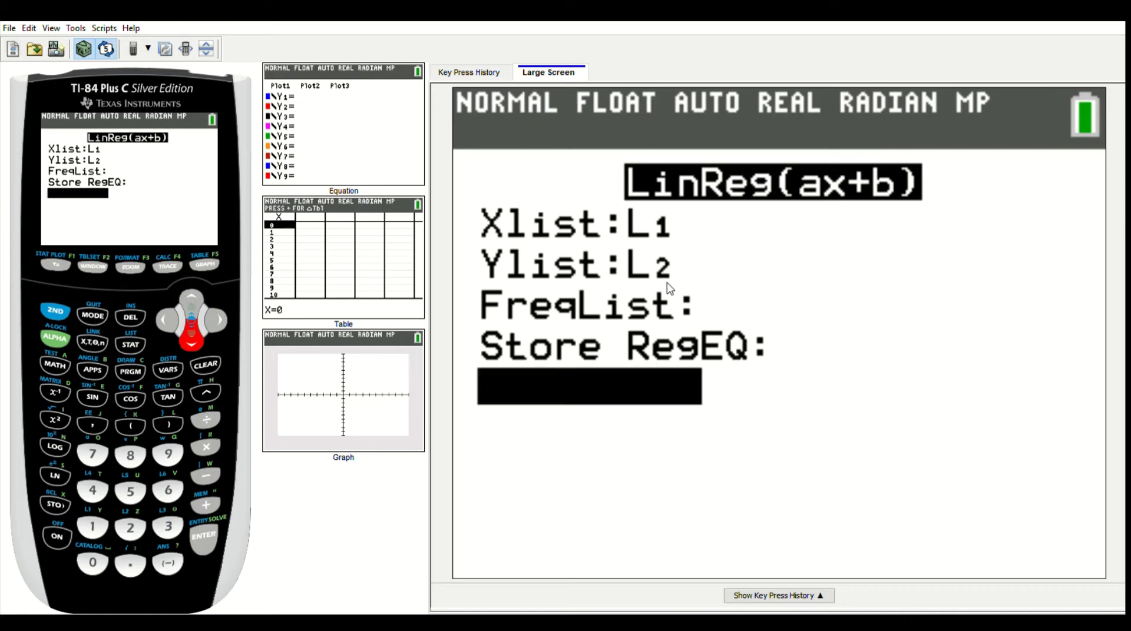
key("Return")
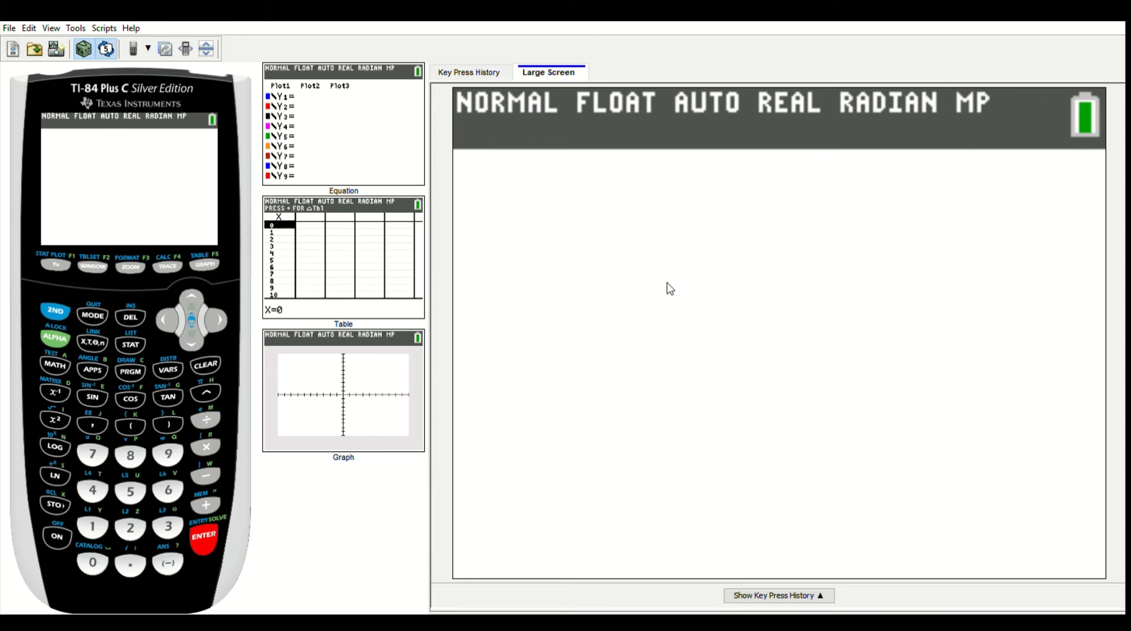
Step: Execute the regression to show a=24.93405409 and b=1176.974322
key("Return")
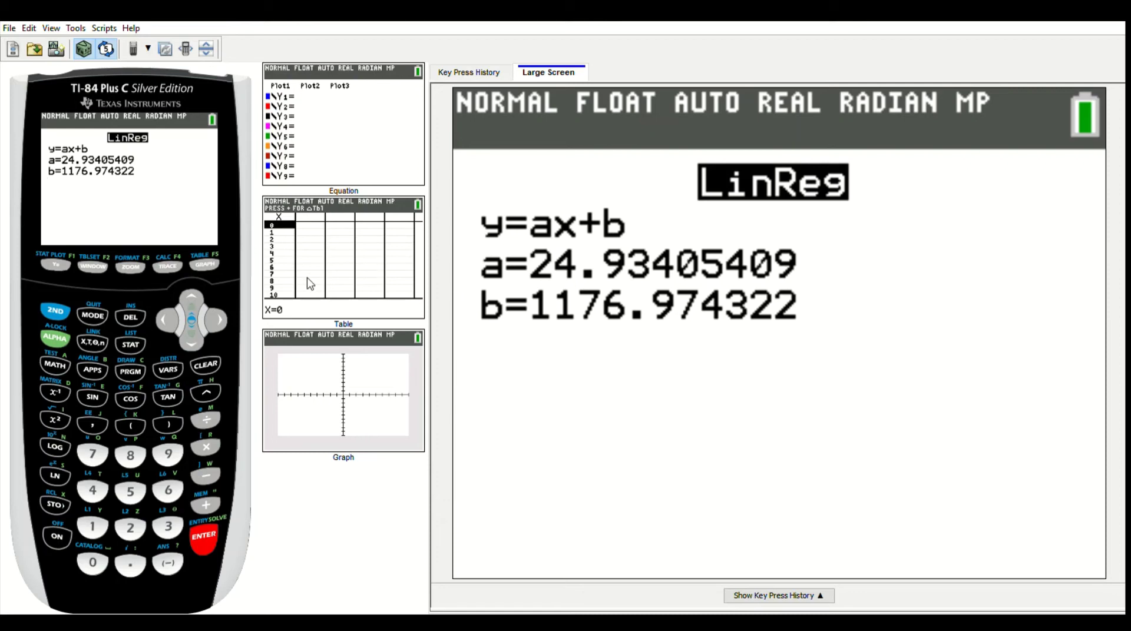
Step: Clear the screen and evaluate 24.93(250)+1176.97, giving 7409.47
left_click(208, 365)
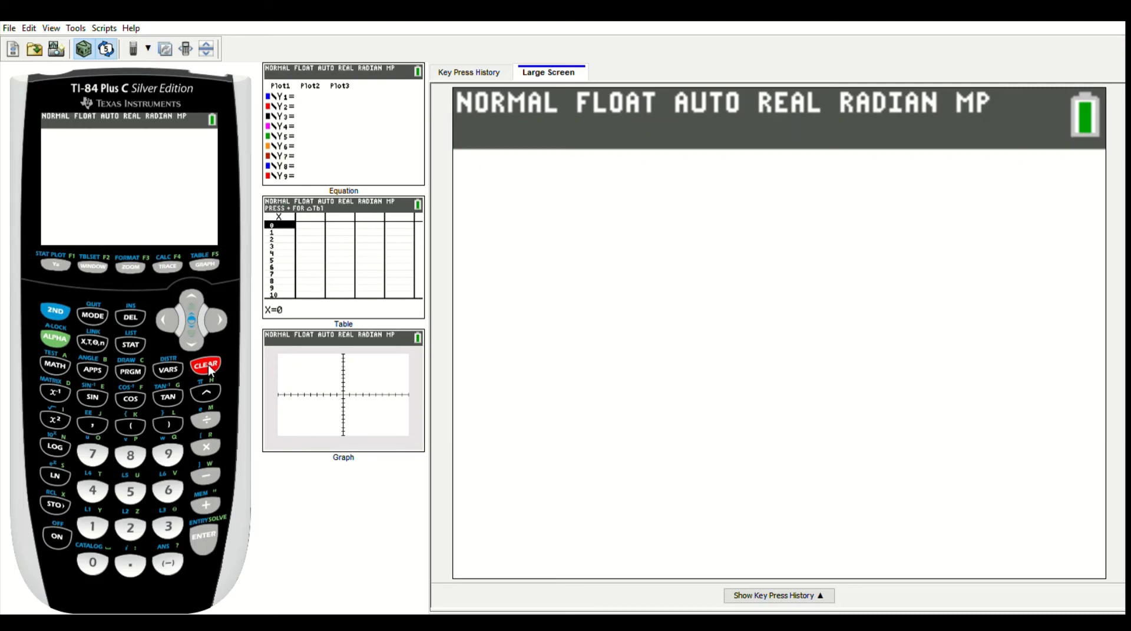
type("24")
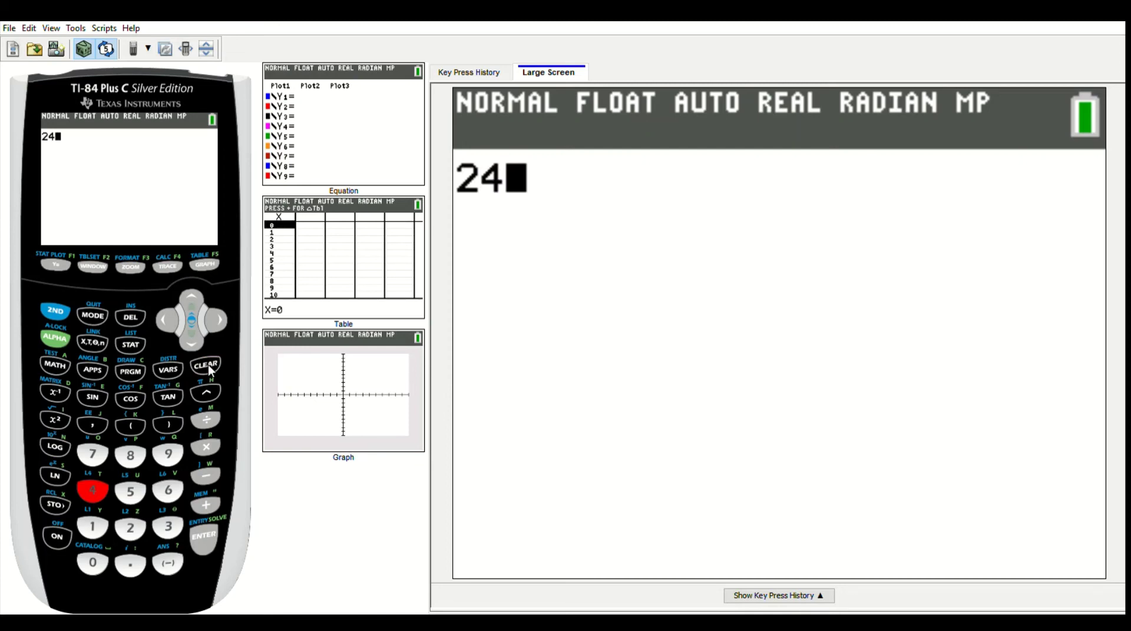
type(".93")
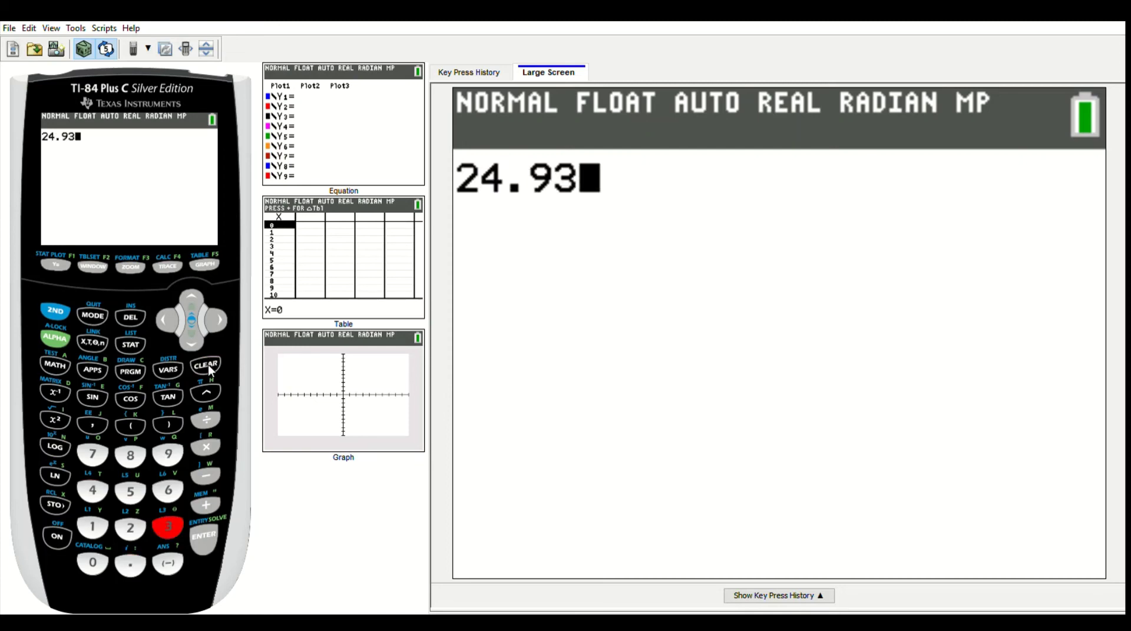
type("(2")
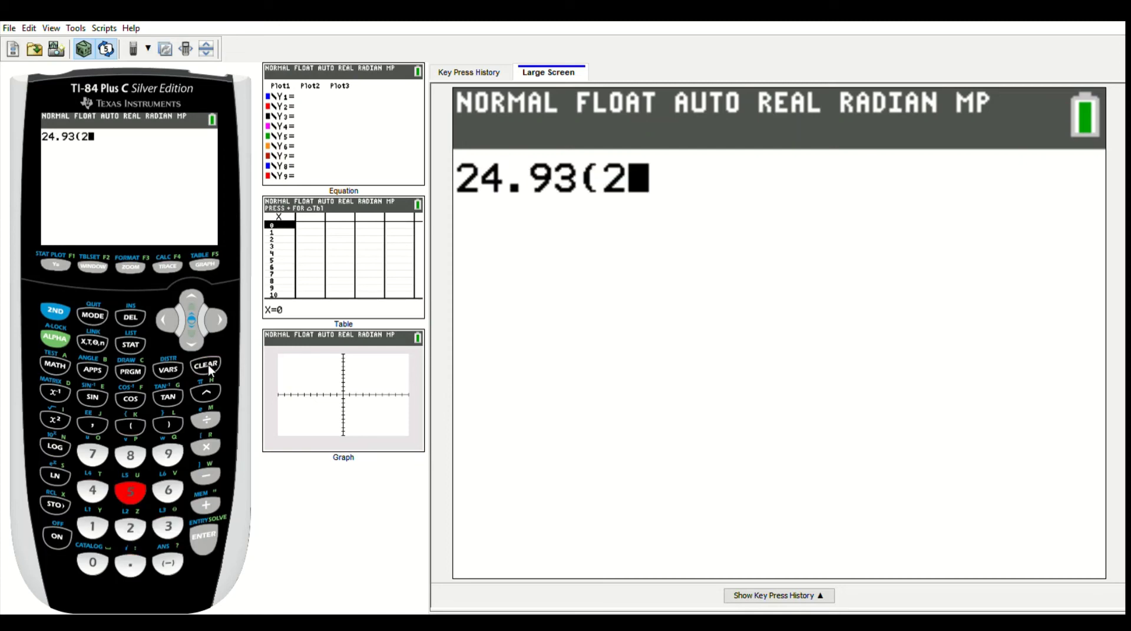
type("50)")
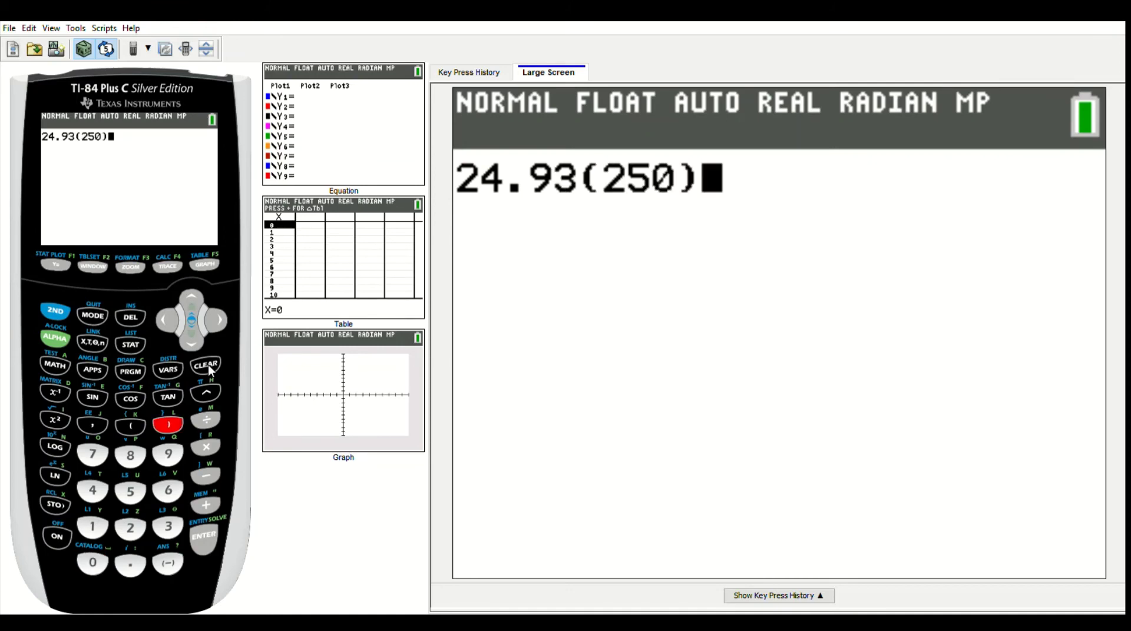
type("+1")
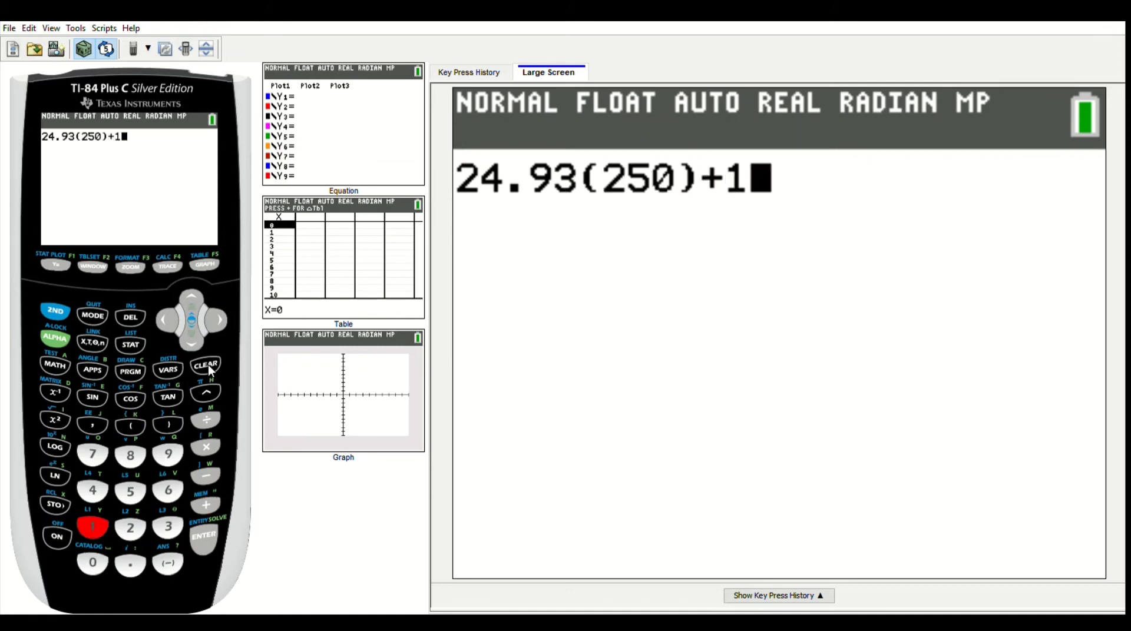
type("176")
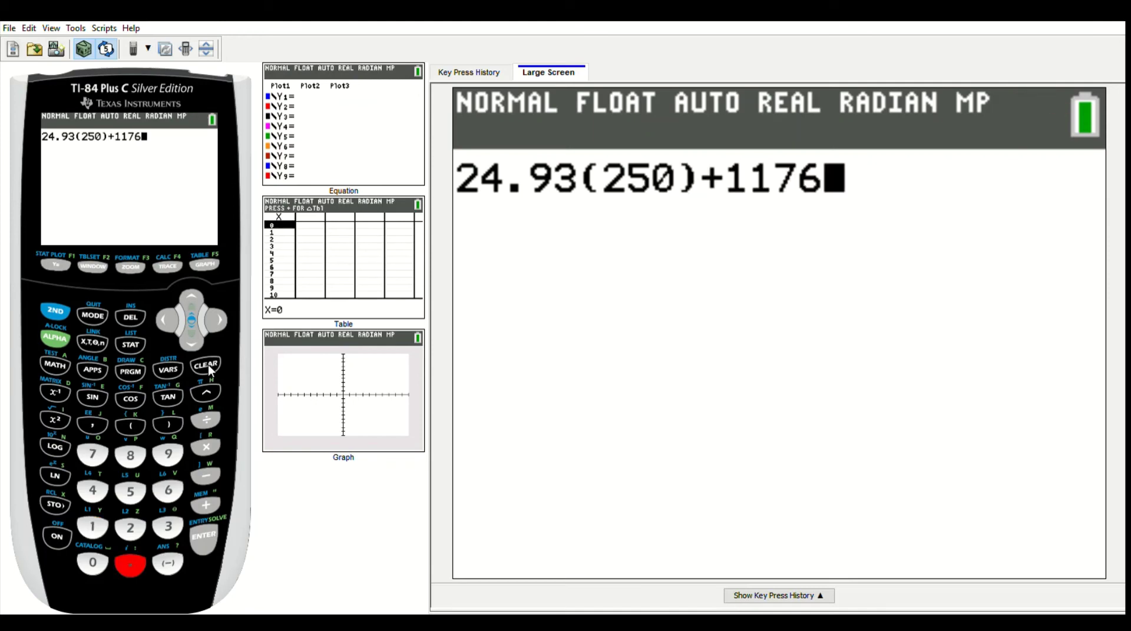
type(".97")
key("Return")
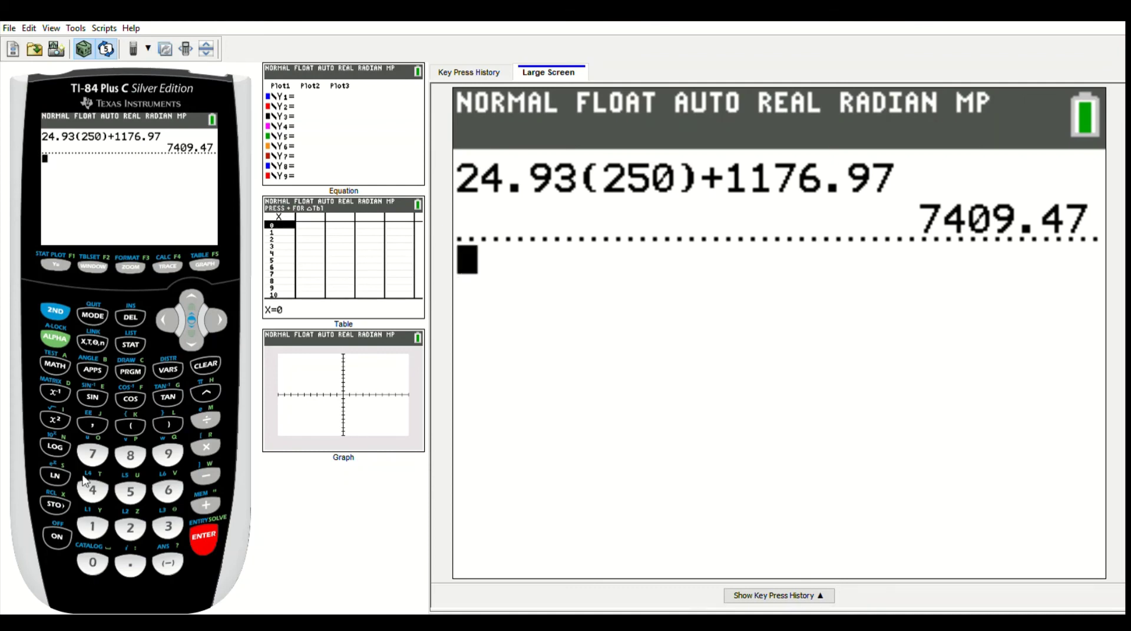
Step: Open the CATALOG and scroll down its command list
left_click(57, 316)
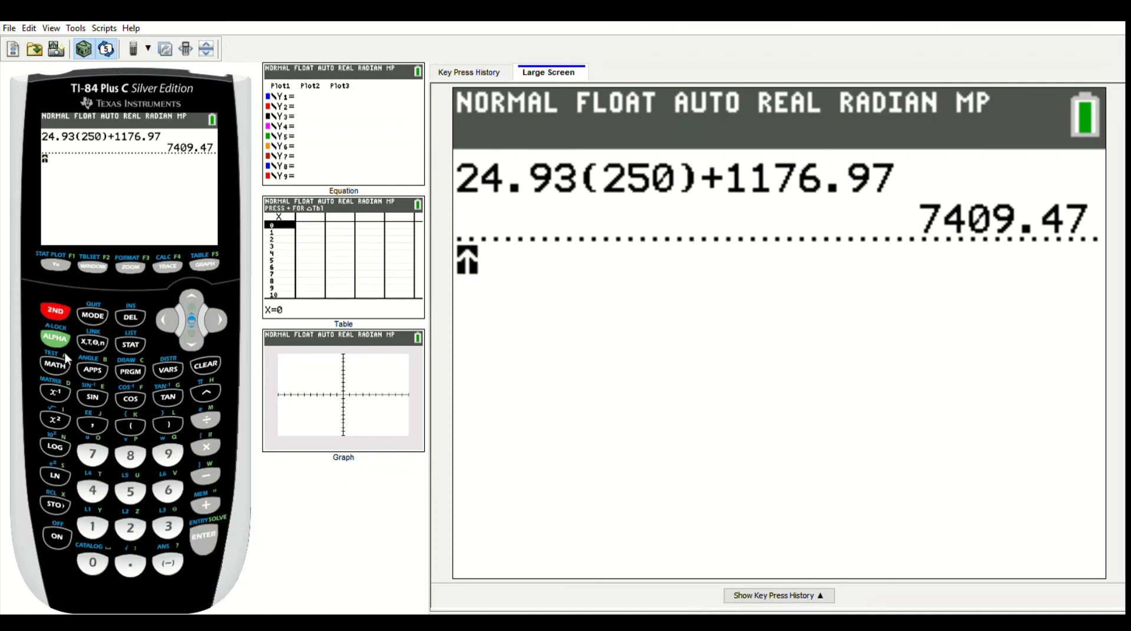
left_click(94, 568)
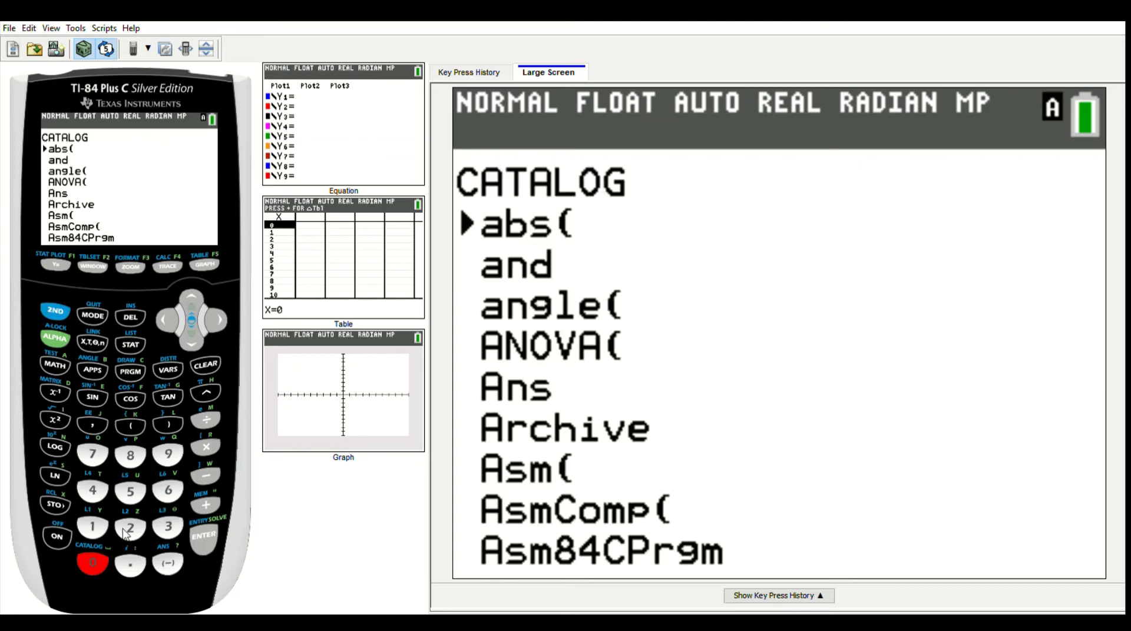
left_click(195, 350)
left_click(196, 350)
left_click(196, 350)
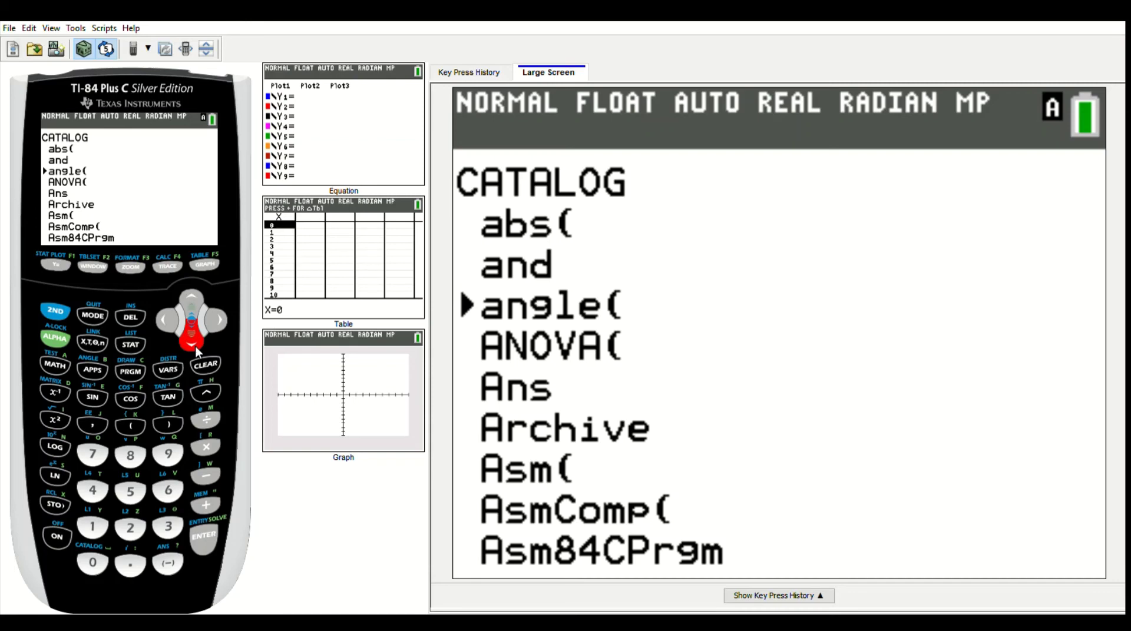
Step: Set STAT DIAGNOSTICS to ON in MODE settings and quit to the home screen
left_click(98, 322)
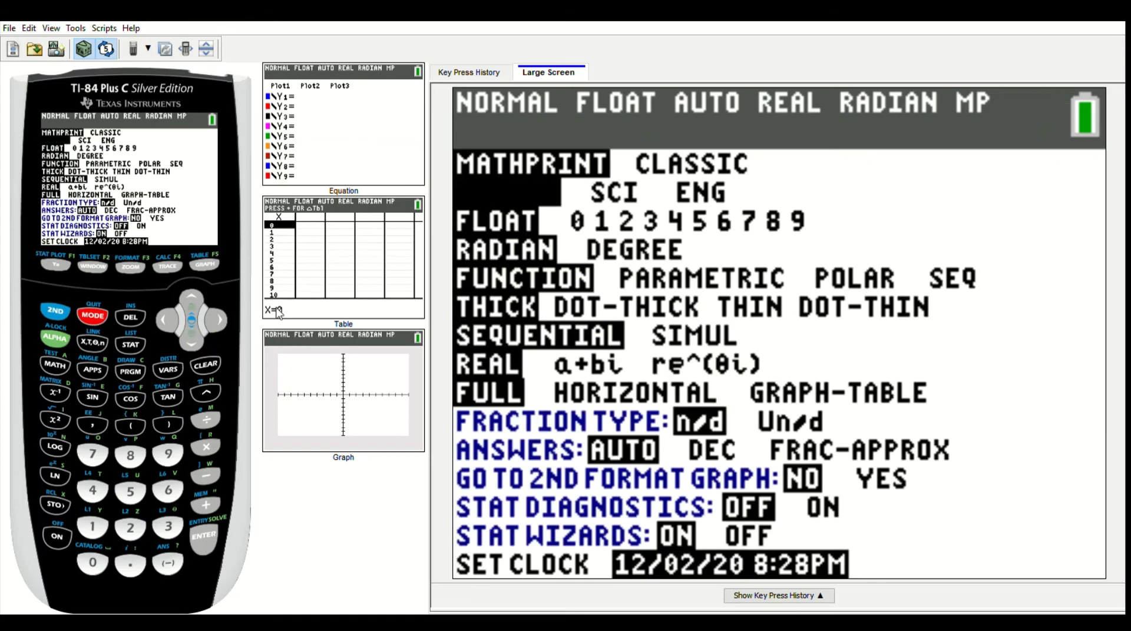
left_click(197, 340)
left_click(196, 341)
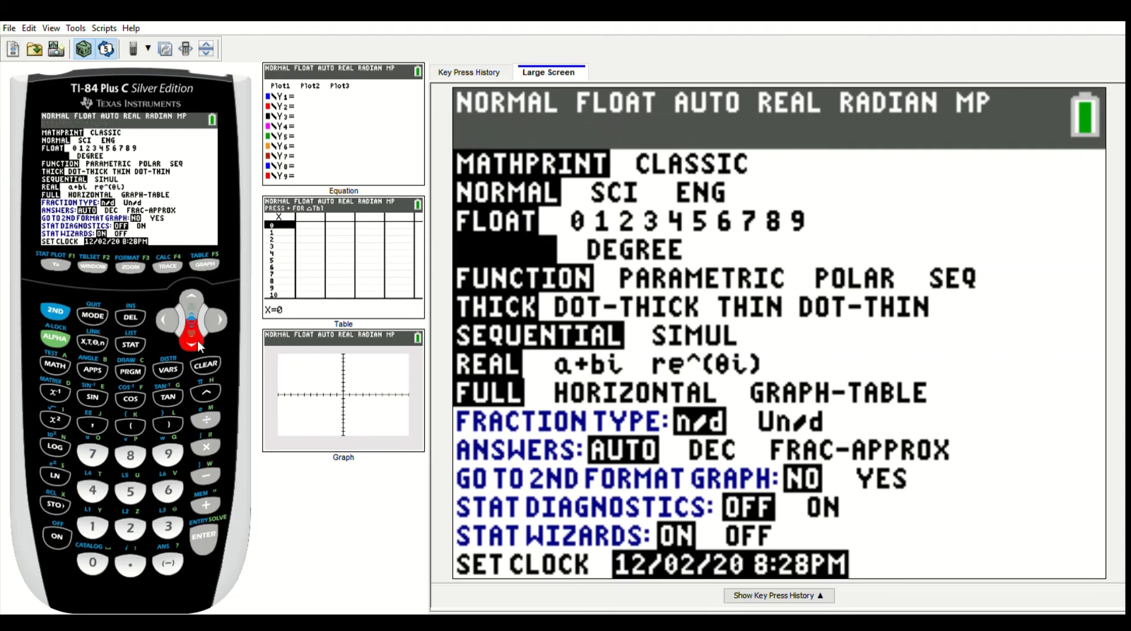
left_click(196, 340)
left_click(197, 341)
left_click(197, 341)
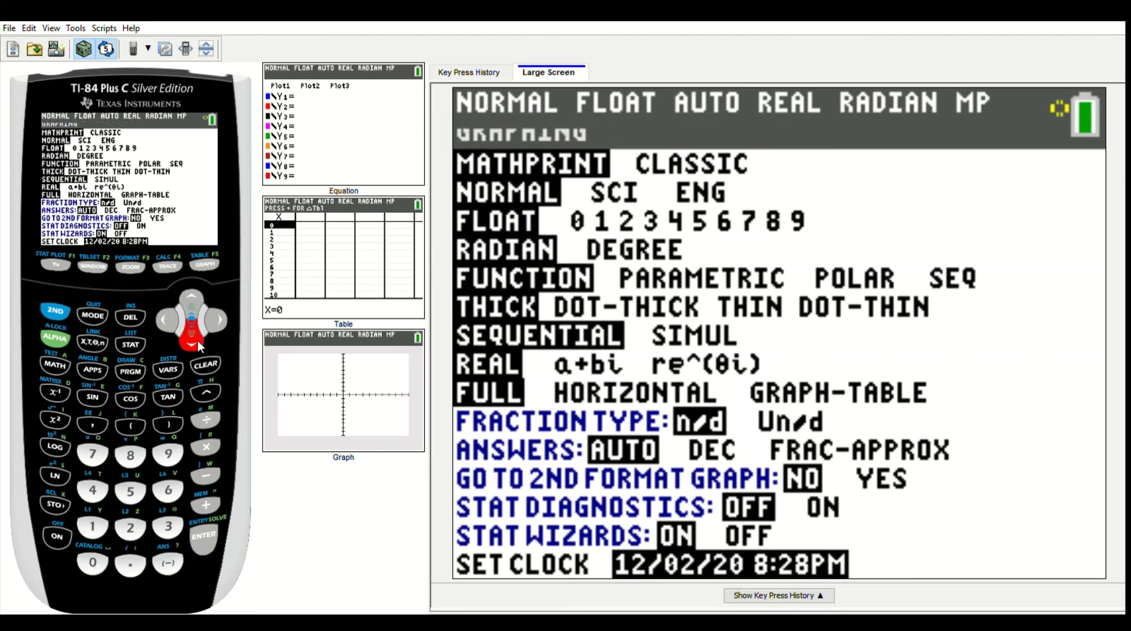
left_click(196, 340)
left_click(197, 340)
left_click(196, 340)
left_click(197, 340)
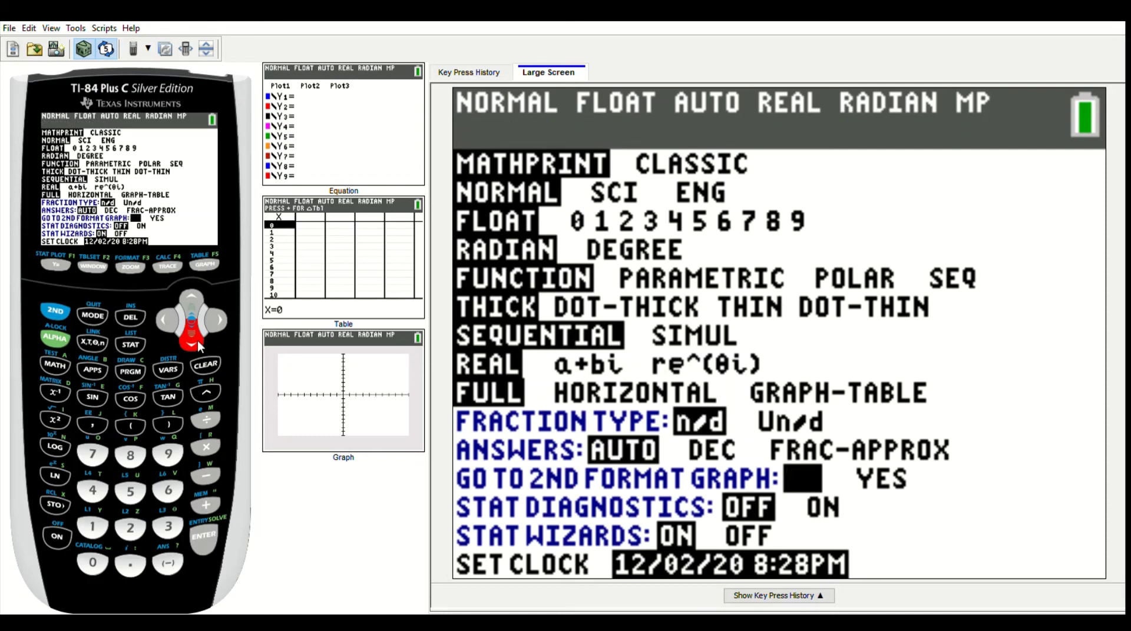
left_click(197, 341)
key("Right")
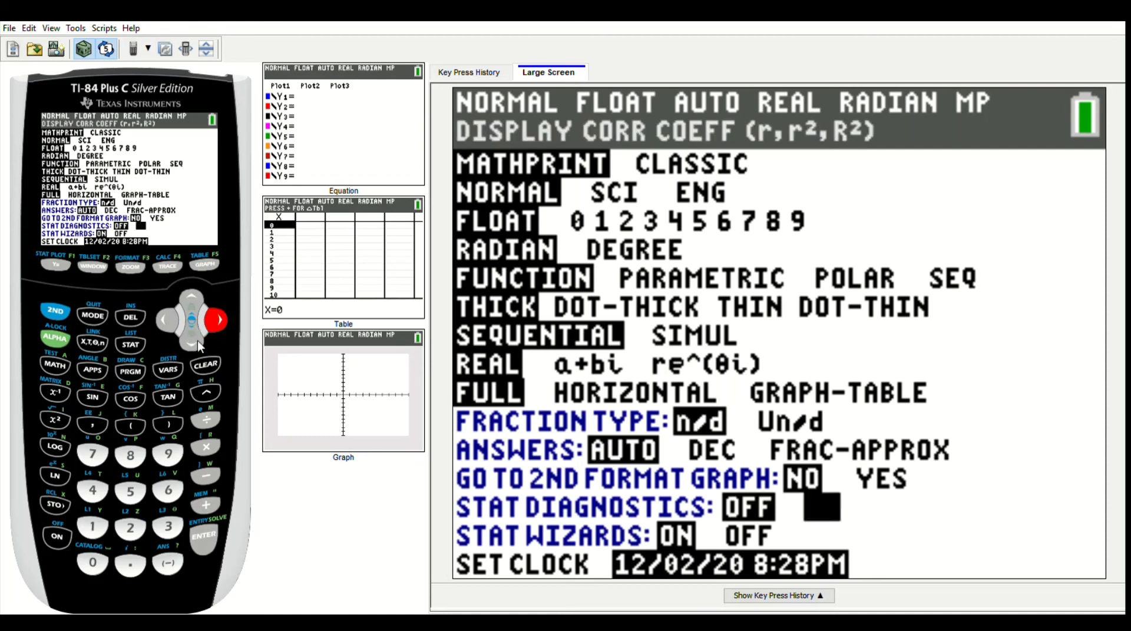
key("Return")
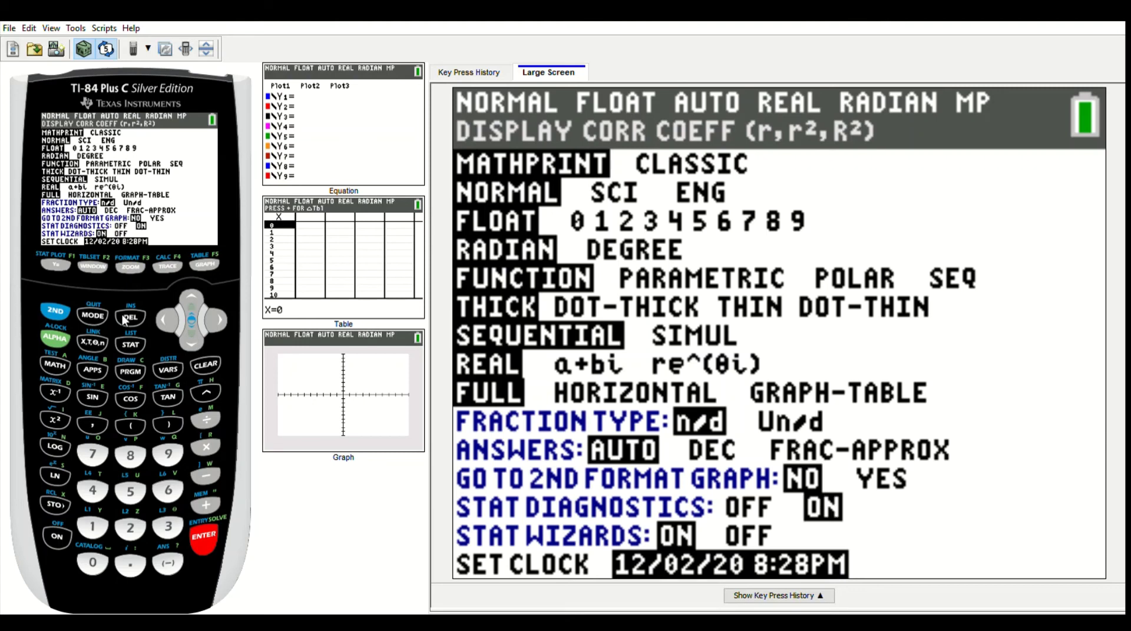
left_click(58, 311)
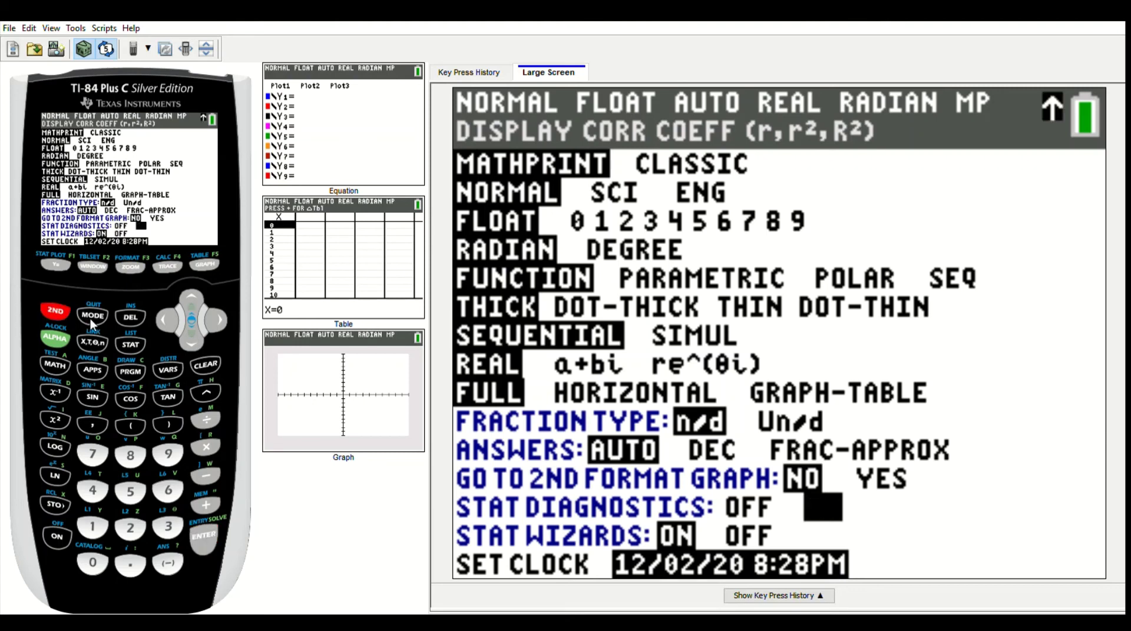
left_click(90, 318)
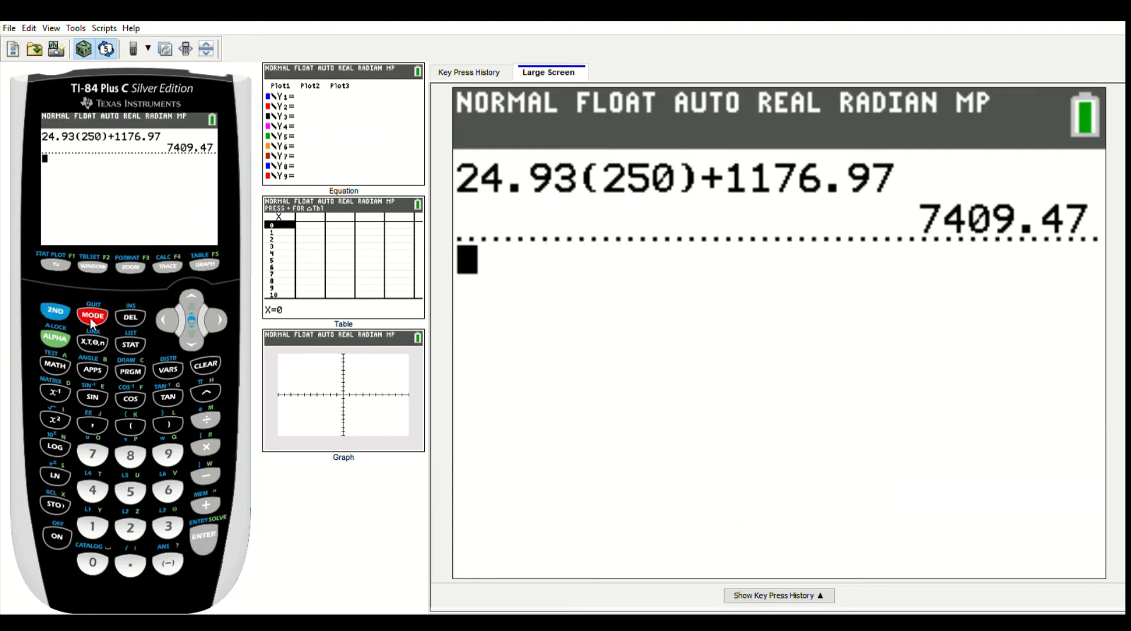
Step: Clear the home screen and reopen the list editor to review the L1 and L2 data
left_click(218, 365)
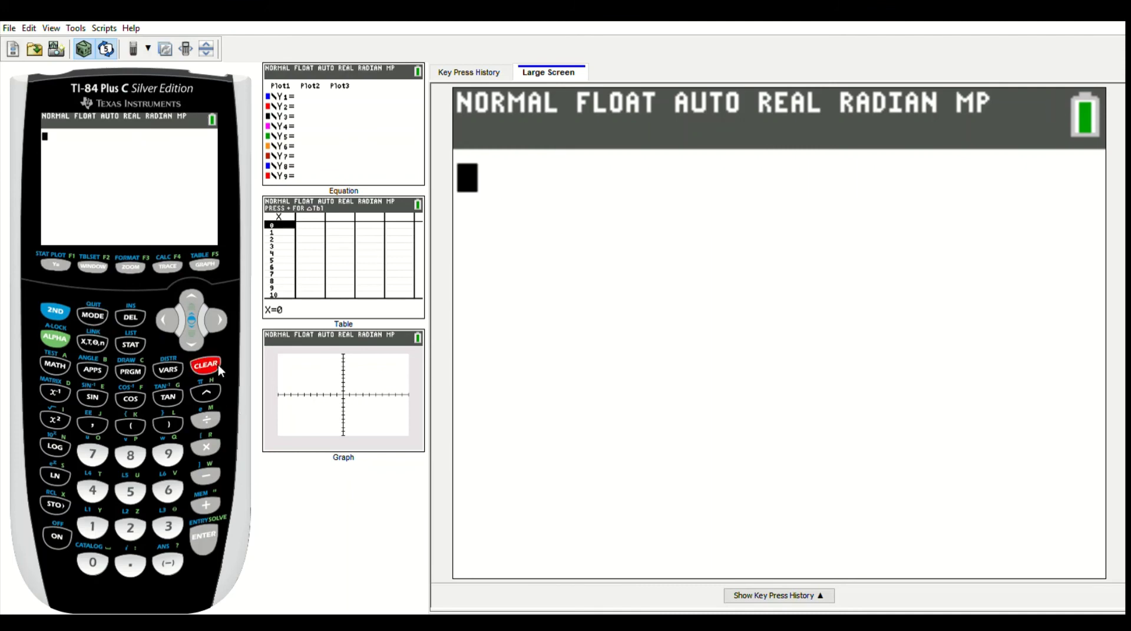
left_click(137, 345)
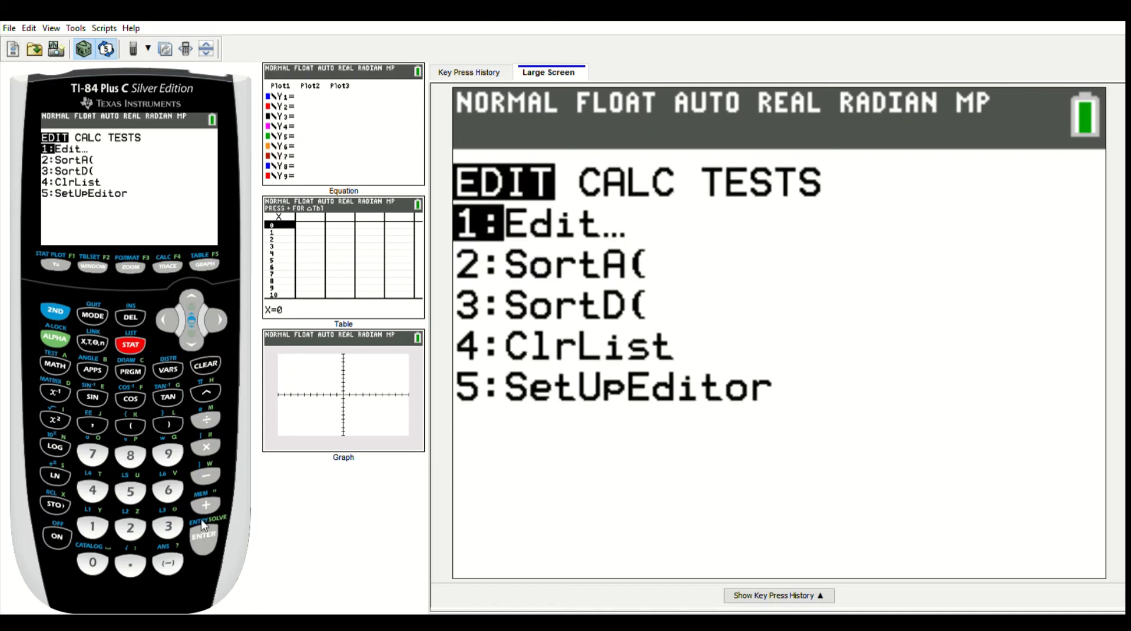
left_click(196, 545)
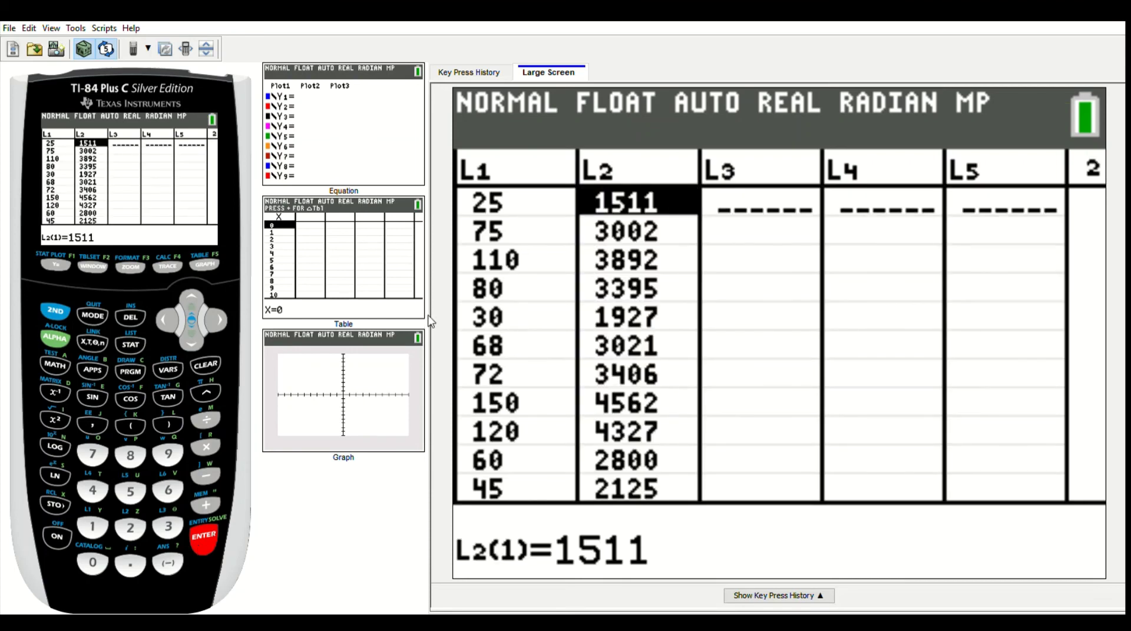
left_click(193, 297)
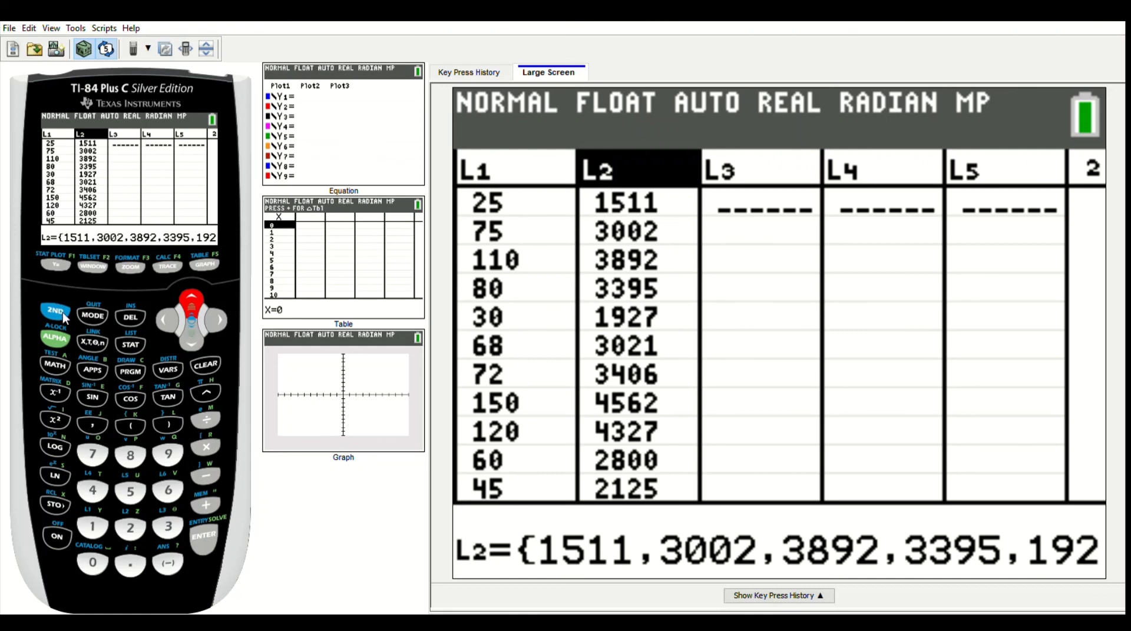
Step: Run STAT > CALC > 4:LinReg(ax+b) on Xlist L1 and Ylist L2 via Calculate
left_click(126, 345)
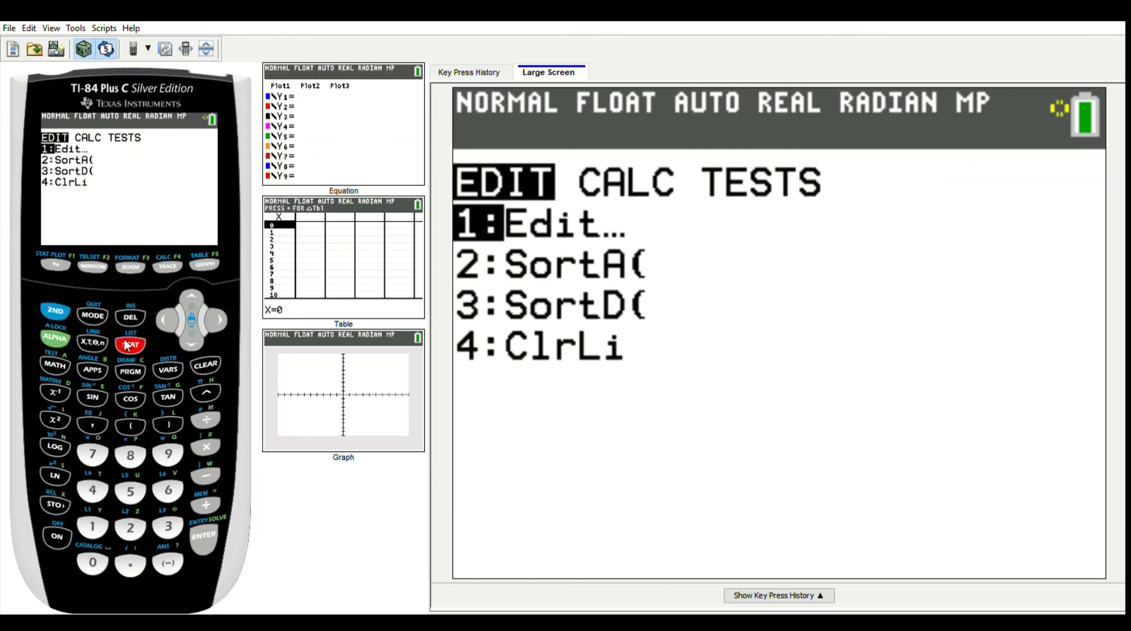
left_click(225, 323)
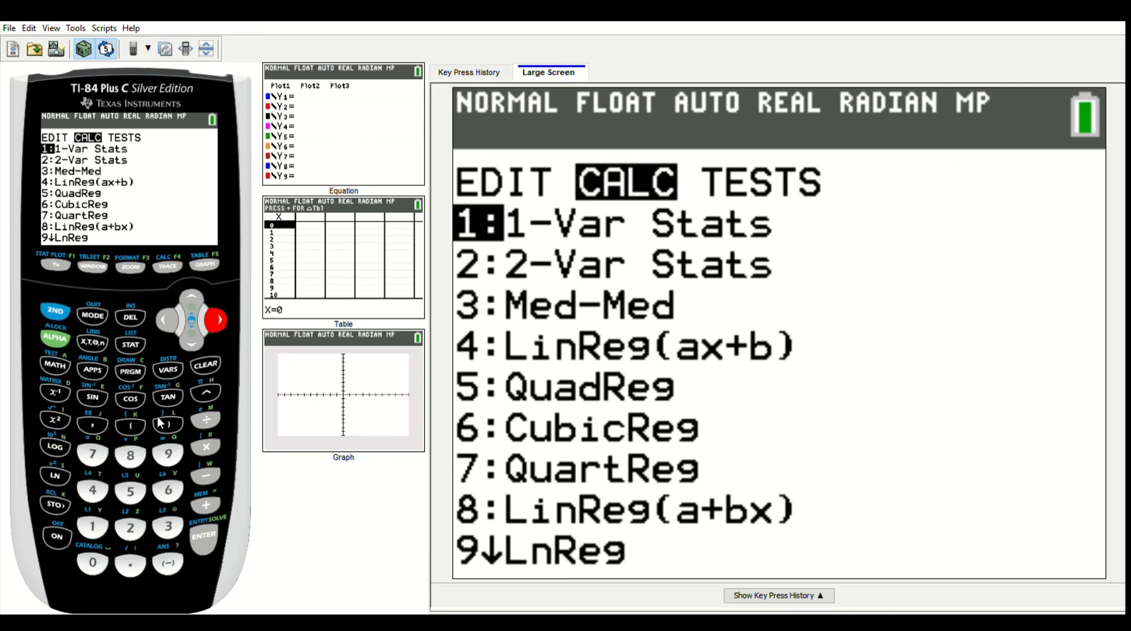
left_click(94, 495)
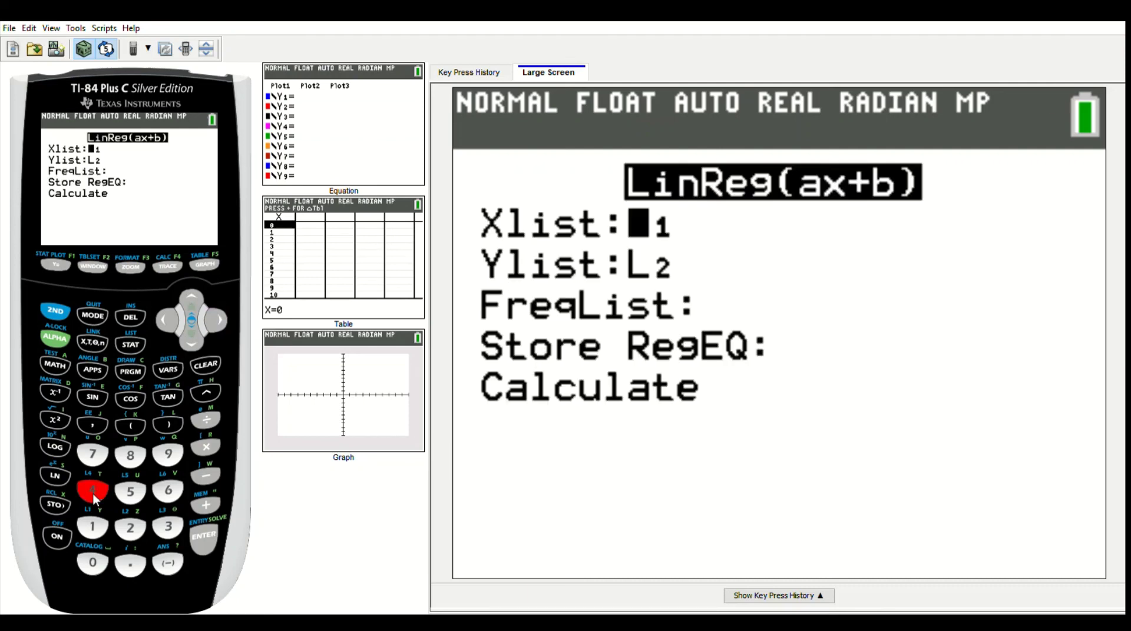
left_click(196, 344)
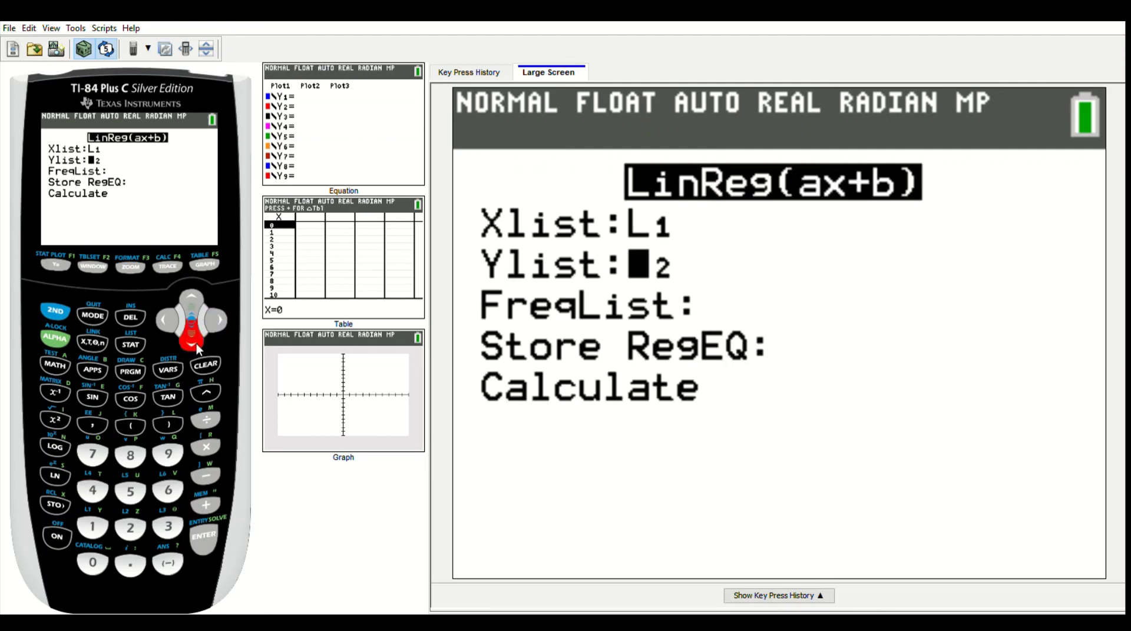
left_click(196, 344)
left_click(197, 344)
left_click(197, 344)
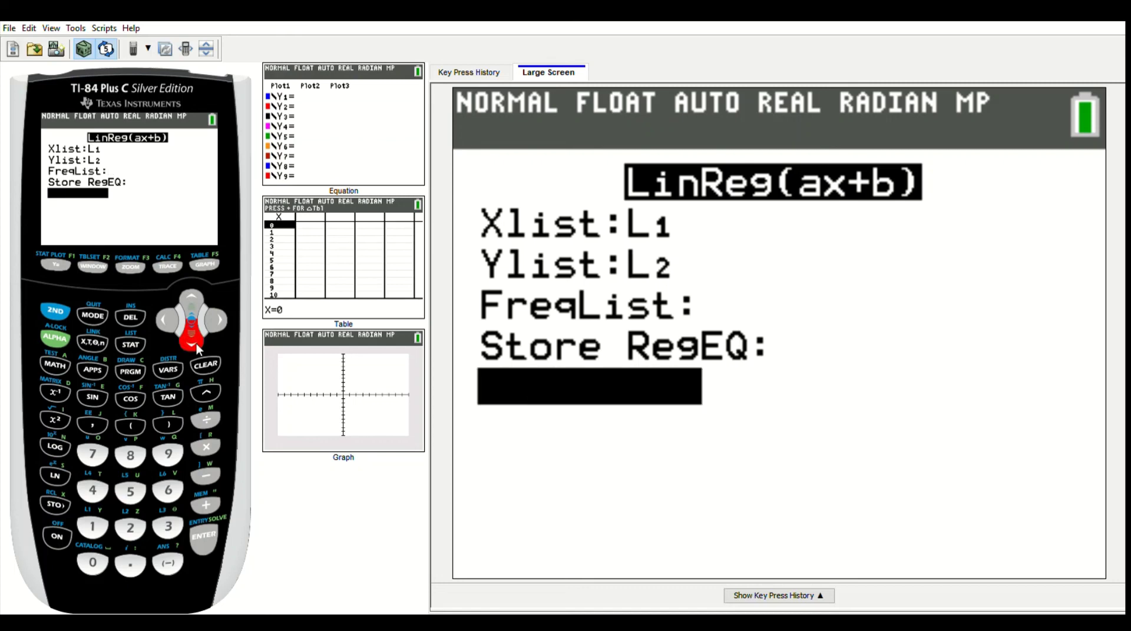
left_click(210, 536)
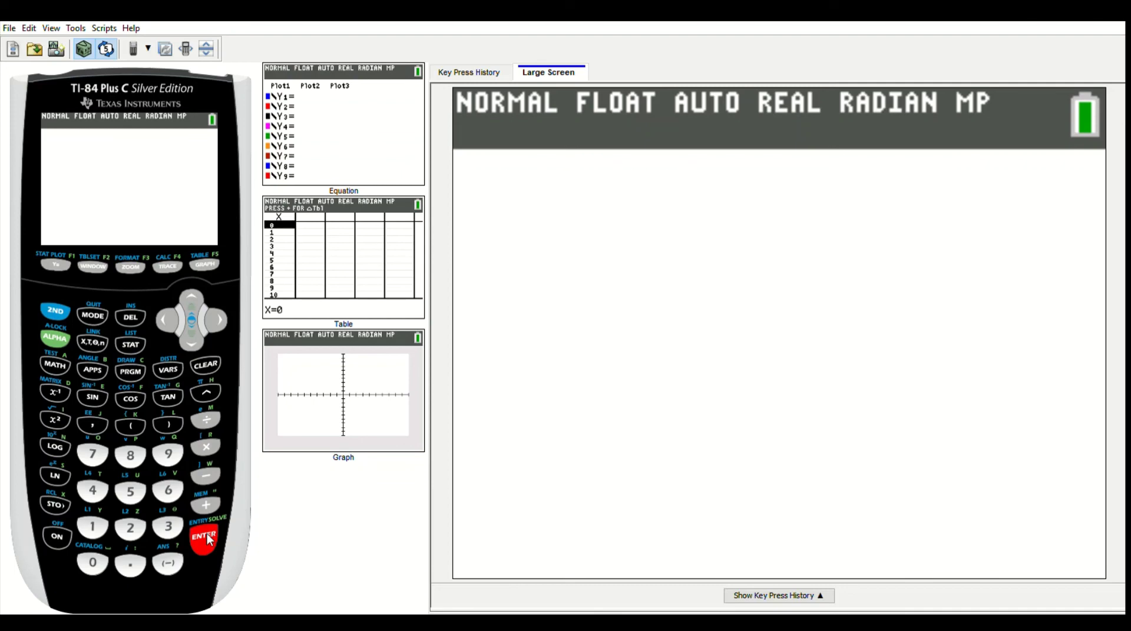